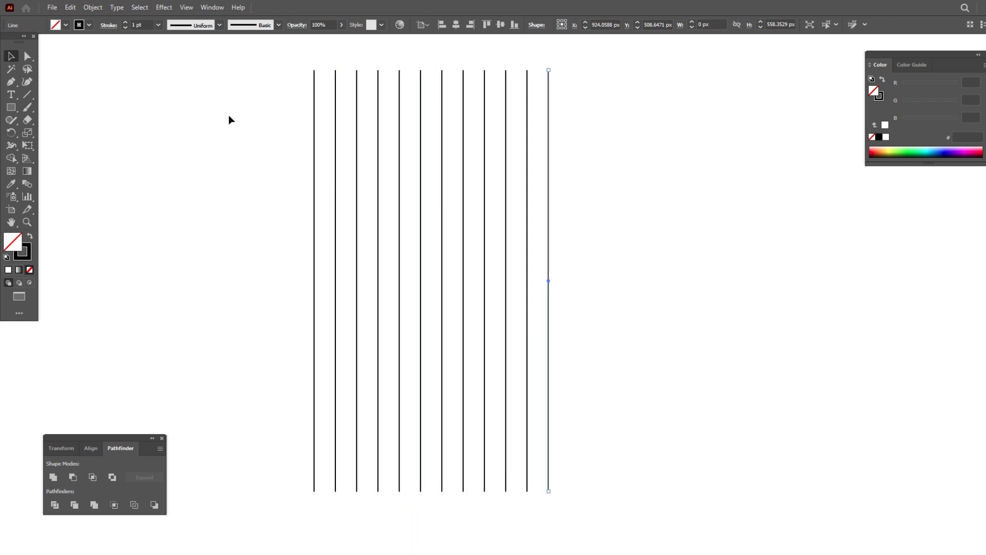
- Shift the evenly spaced vertical lines right in successive groups to form six pairs, halving the gaps between neighbouring pairs
{"action": "left_click_drag", "start_coordinate": [506, 325], "coordinate": [508, 295]}
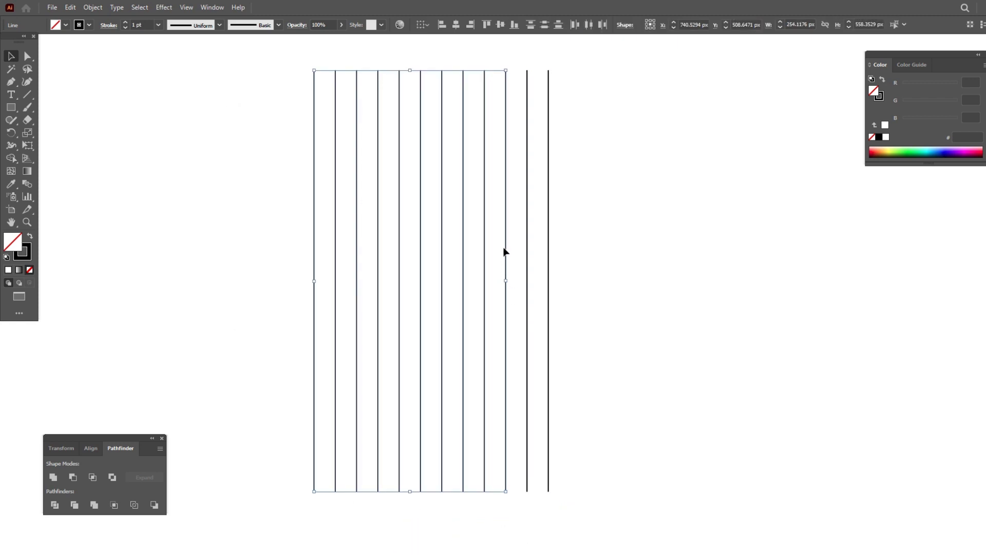
{"action": "left_click_drag", "start_coordinate": [506, 246], "coordinate": [516, 246]}
{"action": "left_click_drag", "start_coordinate": [236, 90], "coordinate": [452, 178]}
{"action": "left_click_drag", "start_coordinate": [269, 105], "coordinate": [389, 169]}
{"action": "left_click", "coordinate": [305, 134]}
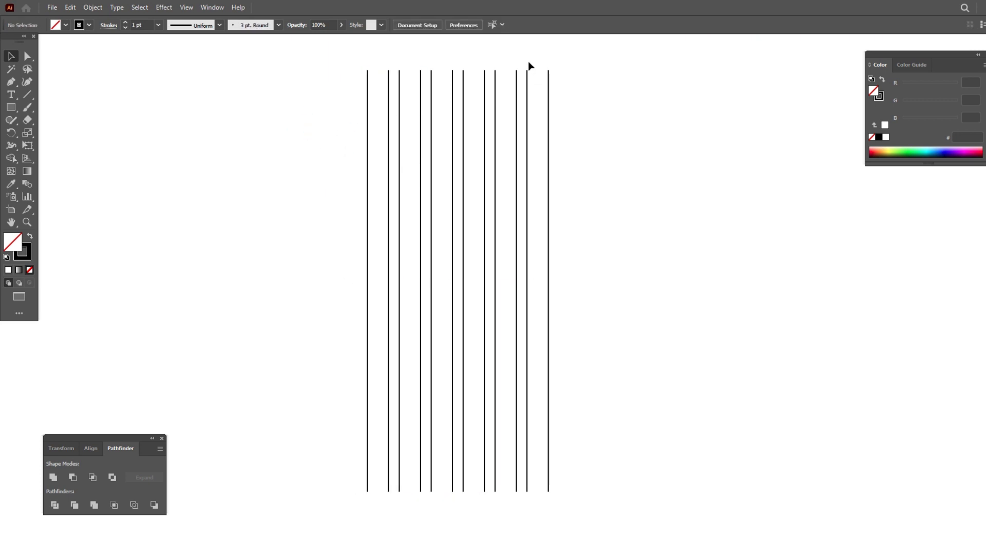
- Copy the rightmost pair of vertical lines about 380 px to the right and group the copy
{"action": "left_click_drag", "start_coordinate": [589, 184], "coordinate": [588, 184]}
{"action": "left_click_drag", "start_coordinate": [550, 128], "coordinate": [836, 129]}
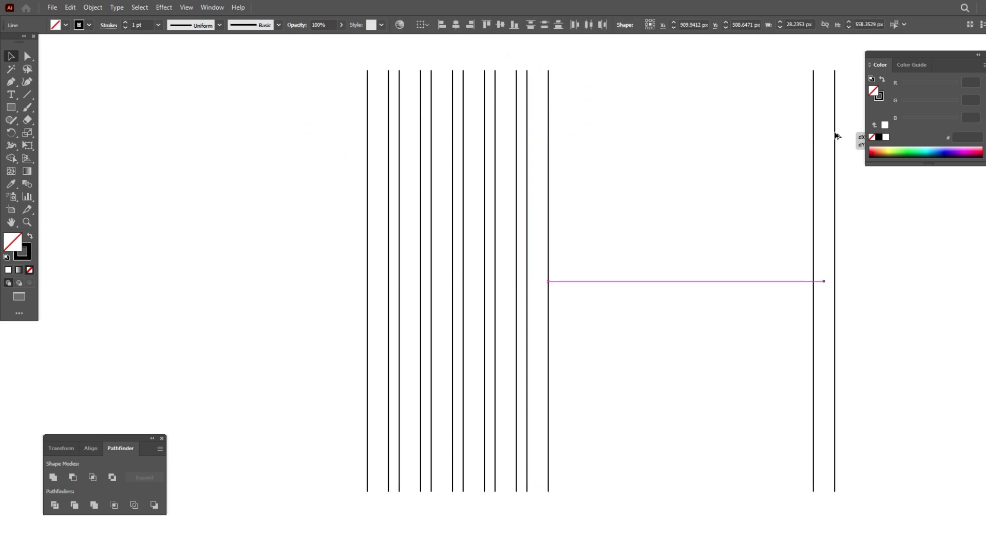
{"action": "right_click", "coordinate": [835, 164]}
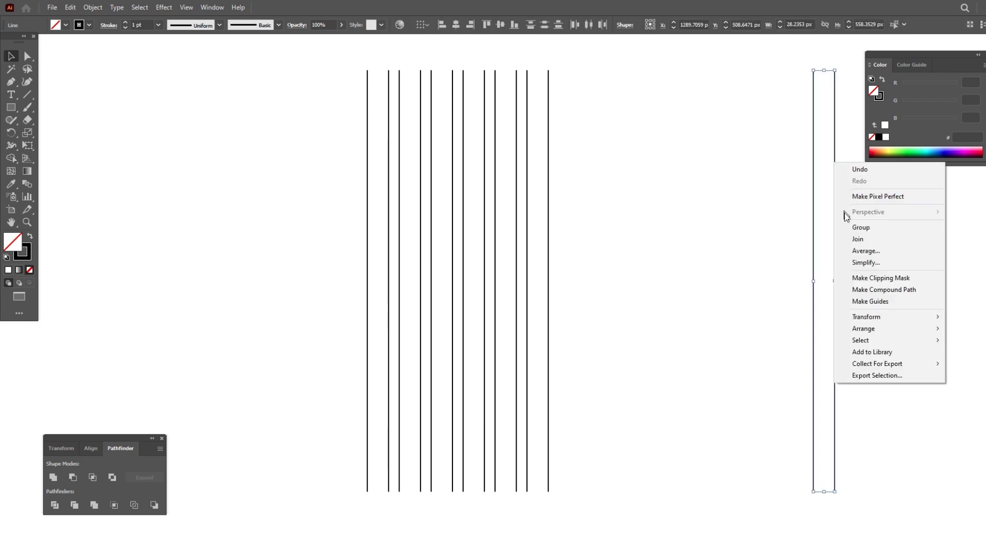
{"action": "left_click", "coordinate": [861, 227]}
{"action": "left_click", "coordinate": [742, 152]}
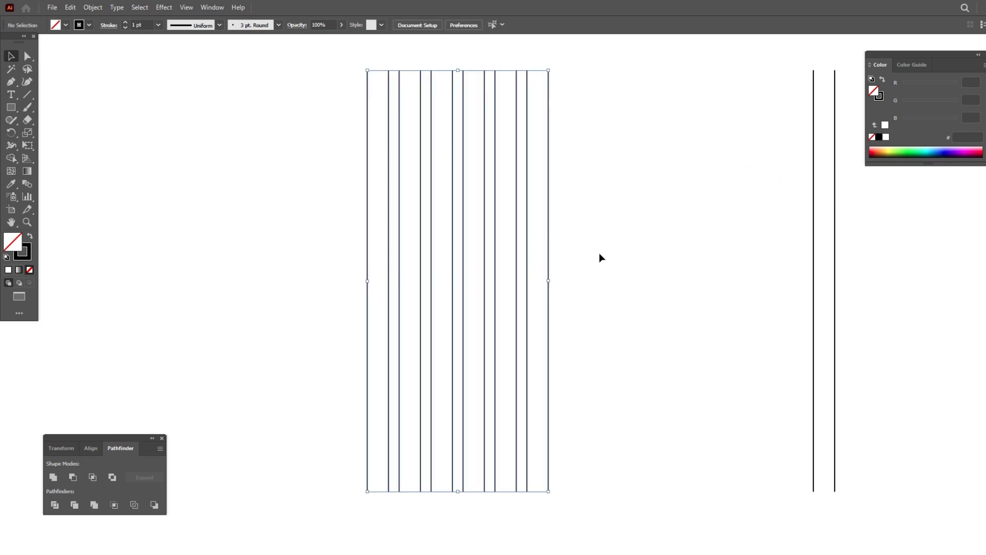
- Group the twelve original vertical lines into one object
{"action": "left_click_drag", "start_coordinate": [612, 281], "coordinate": [617, 295]}
{"action": "right_click", "coordinate": [550, 175]}
{"action": "left_click", "coordinate": [563, 236]}
{"action": "left_click", "coordinate": [632, 214]}
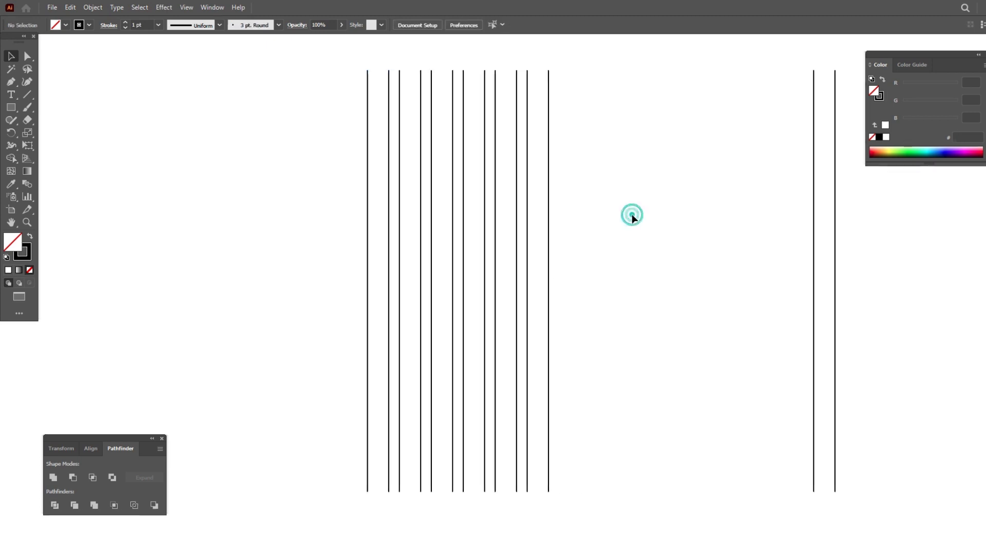
- Draw a hexagon about 241 px wide between the line groups with the Polygon tool and rotate it to 270° so it points up
{"action": "left_click", "coordinate": [11, 108]}
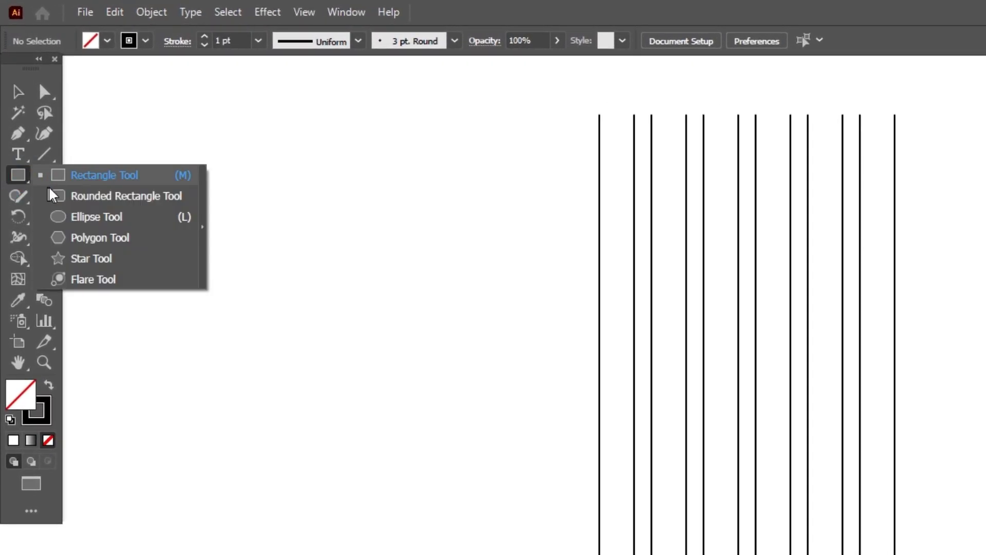
{"action": "left_click", "coordinate": [99, 237]}
{"action": "left_click_drag", "start_coordinate": [677, 219], "coordinate": [698, 296]}
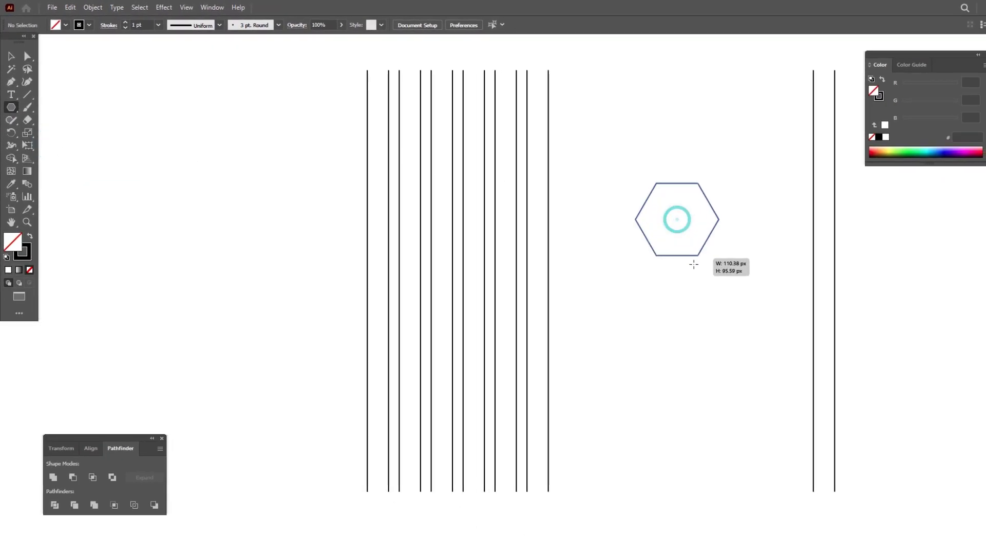
{"action": "left_click", "coordinate": [15, 56]}
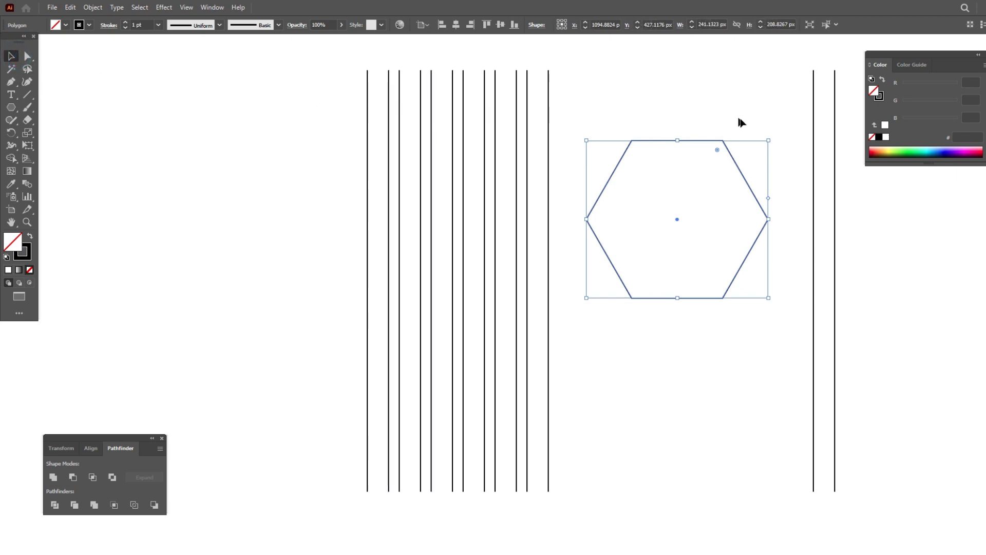
{"action": "left_click_drag", "start_coordinate": [780, 161], "coordinate": [771, 286]}
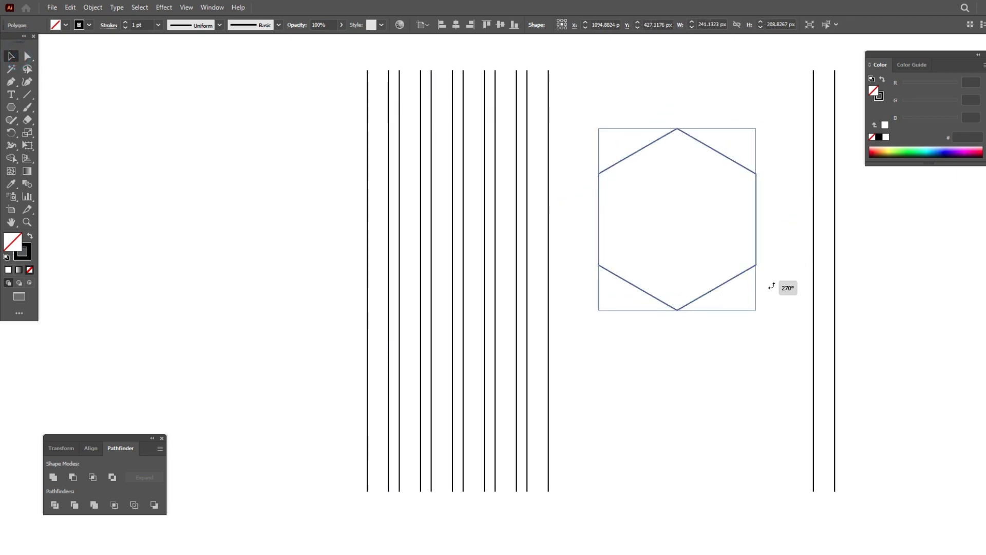
{"action": "left_click", "coordinate": [712, 379]}
- Move the hexagon onto the twelve-line group and scale it proportionally to 240 px wide, spanning the outermost lines
{"action": "left_click_drag", "start_coordinate": [600, 239], "coordinate": [369, 296]}
{"action": "left_click_drag", "start_coordinate": [526, 275], "coordinate": [548, 276]}
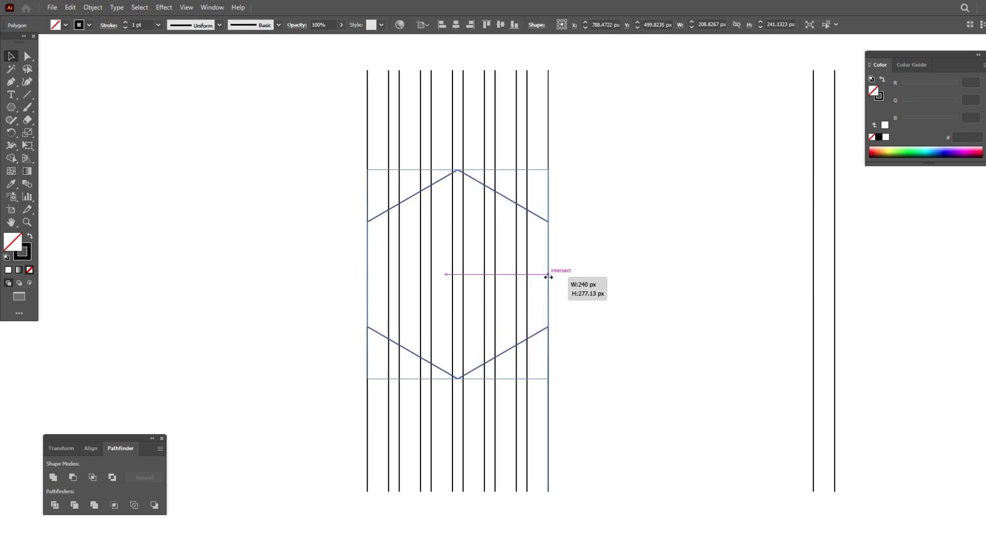
{"action": "left_click", "coordinate": [618, 262]}
- Align the hexagon and the twelve-line group by their vertical centers
{"action": "left_click_drag", "start_coordinate": [327, 175], "coordinate": [632, 340]}
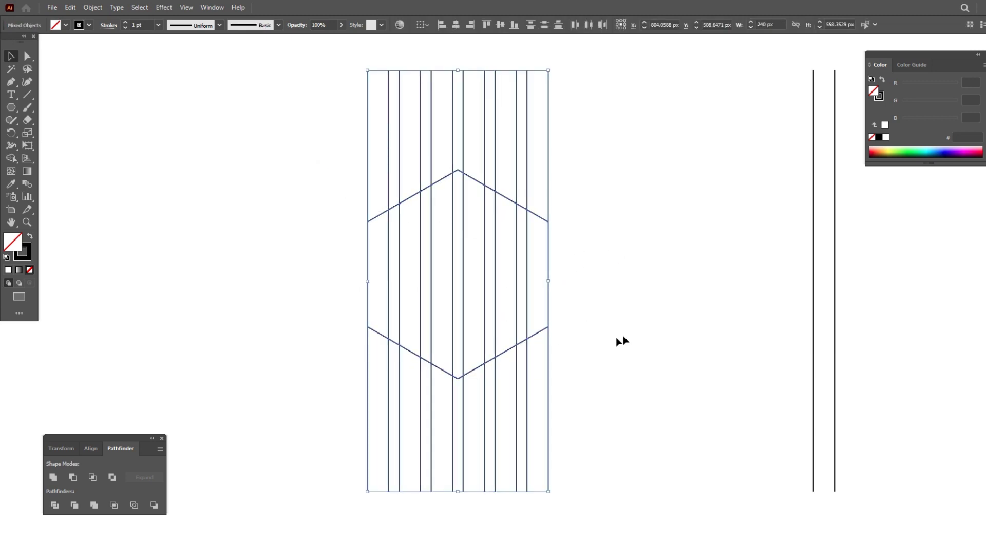
{"action": "left_click", "coordinate": [92, 448]}
{"action": "left_click", "coordinate": [140, 477]}
{"action": "left_click", "coordinate": [247, 264]}
- Paste a copy of the hexagon in front and shrink it about its center to span the second to eleventh vertical lines
{"action": "left_click", "coordinate": [443, 179]}
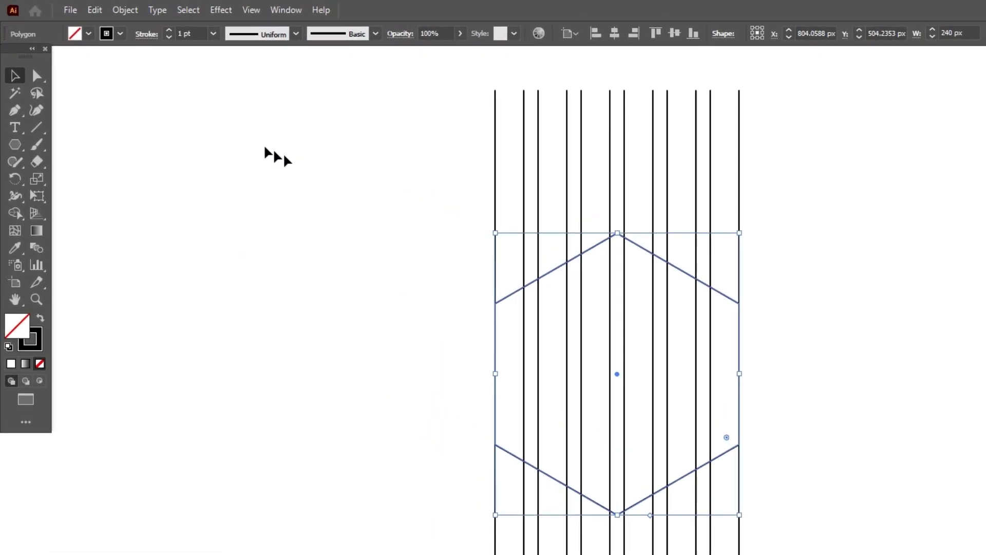
{"action": "left_click", "coordinate": [94, 10]}
{"action": "left_click", "coordinate": [119, 78]}
{"action": "left_click", "coordinate": [94, 10]}
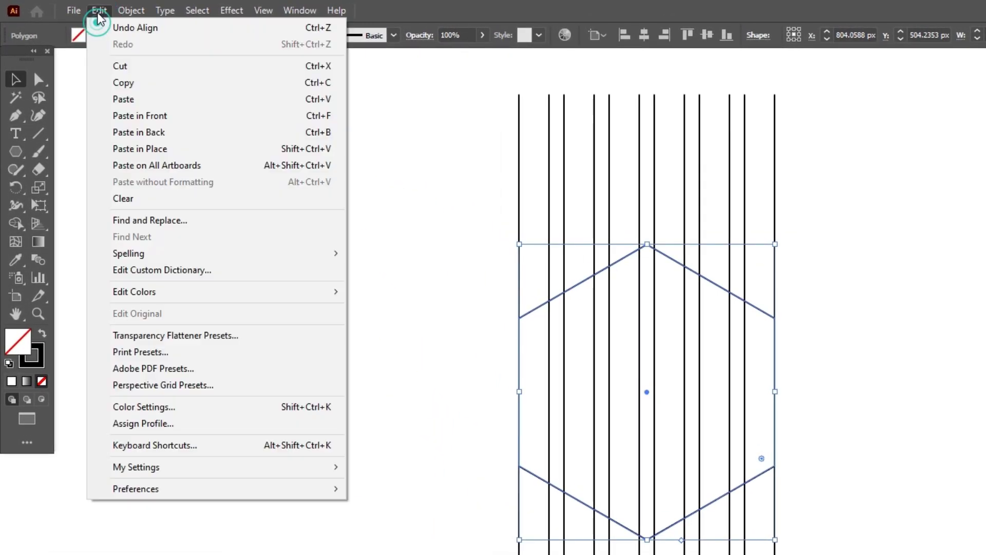
{"action": "left_click", "coordinate": [139, 116]}
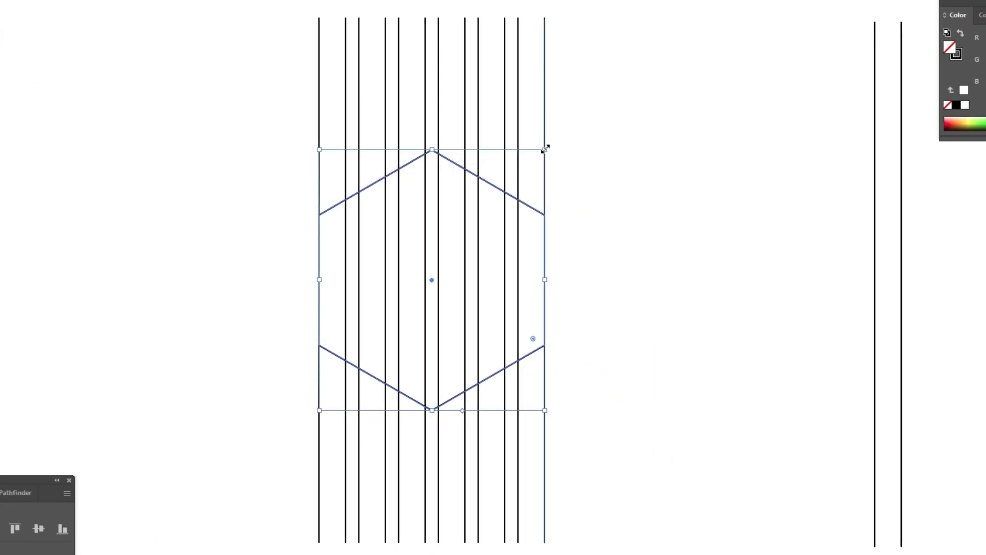
{"action": "left_click_drag", "start_coordinate": [545, 149], "coordinate": [521, 179]}
{"action": "left_click", "coordinate": [612, 203]}
- Copy the spare line pair, rotate the copy to horizontal, and place it across the outer hexagon's bottom tip
{"action": "left_click_drag", "start_coordinate": [875, 207], "coordinate": [717, 207]}
{"action": "left_click_drag", "start_coordinate": [798, 110], "coordinate": [885, 309]}
{"action": "left_click", "coordinate": [769, 350]}
{"action": "left_click_drag", "start_coordinate": [749, 274], "coordinate": [459, 399]}
{"action": "left_click", "coordinate": [637, 243]}
- Copy the horizontal line pair upward to the hexagon's middle and to its top tip
{"action": "left_click_drag", "start_coordinate": [576, 400], "coordinate": [606, 246]}
{"action": "left_click", "coordinate": [623, 240]}
{"action": "left_click", "coordinate": [599, 220]}
- Compress a horizontal pair to about 11 px high above the middle pair, and copy it directly below the middle pair
{"action": "left_click_drag", "start_coordinate": [464, 244], "coordinate": [464, 258]}
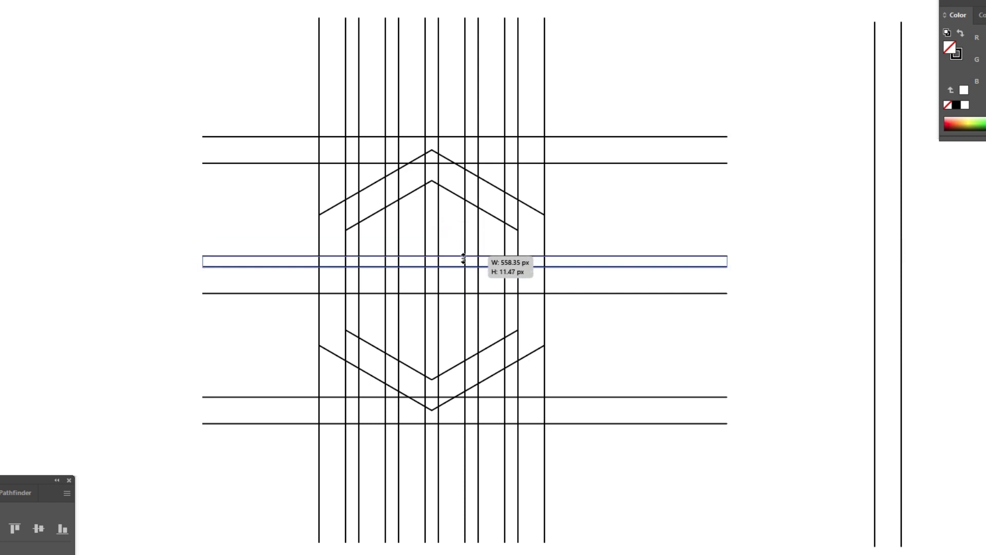
{"action": "left_click", "coordinate": [621, 248]}
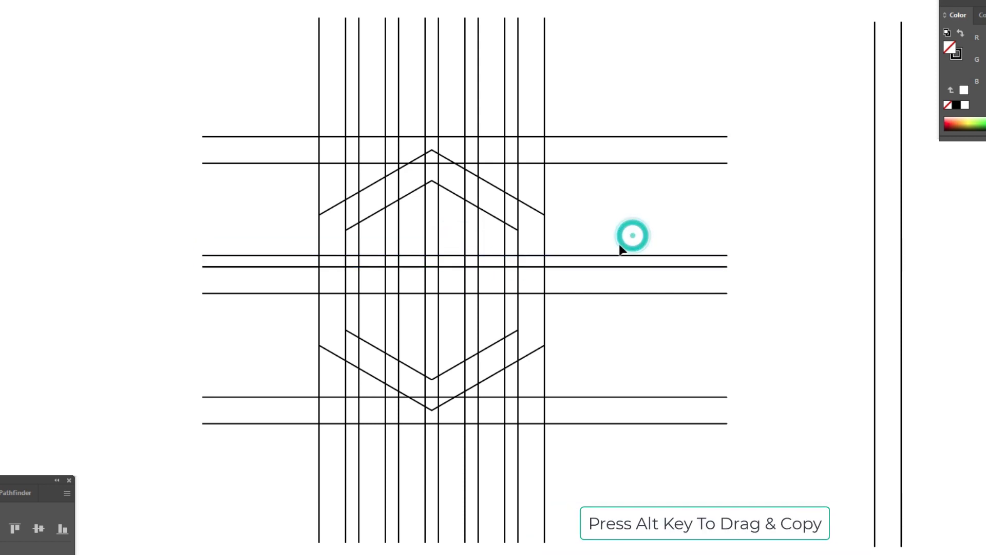
{"action": "left_click_drag", "start_coordinate": [612, 260], "coordinate": [608, 300]}
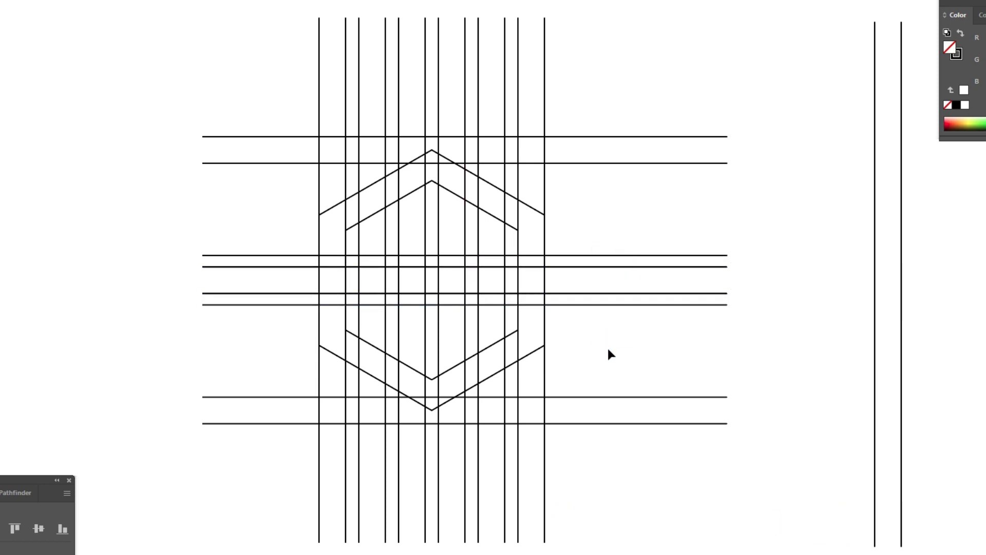
- Draw a circle about 62 px in diameter with the Ellipse tool, starting on the uppermost horizontal line above the hexagon's tip
{"action": "left_click", "coordinate": [16, 135]}
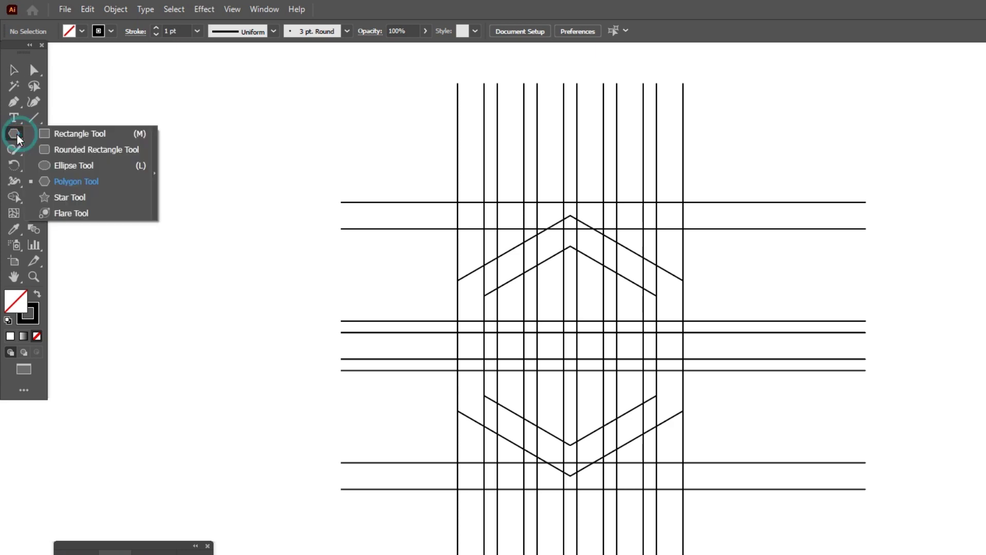
{"action": "left_click", "coordinate": [46, 164]}
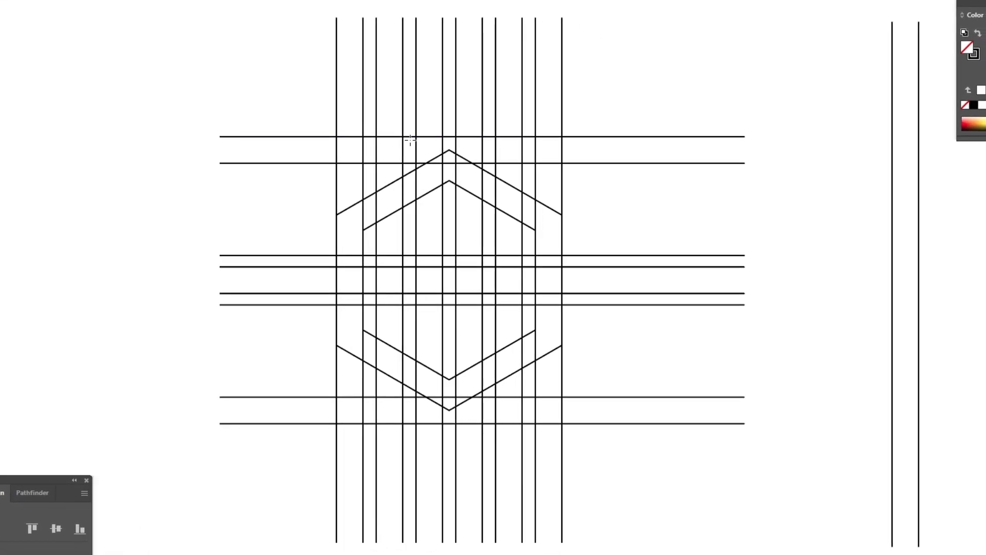
{"action": "left_click_drag", "start_coordinate": [450, 136], "coordinate": [457, 195]}
{"action": "left_click", "coordinate": [16, 73]}
- Center the circle horizontally on the hexagon's top tip and enlarge it to about 70 px, touching the vertical lines on both sides
{"action": "scroll", "coordinate": [456, 138], "scroll_direction": "up", "scroll_amount": 3}
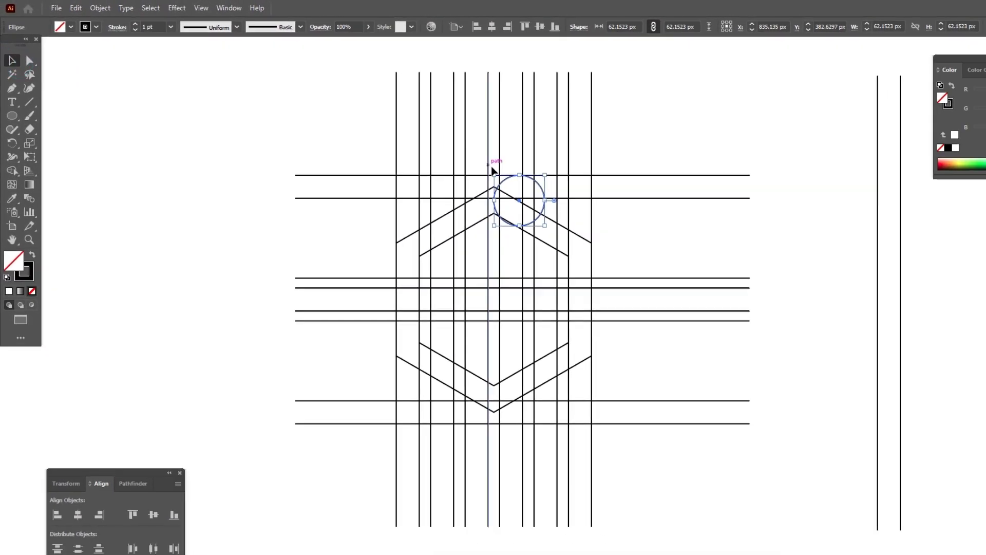
{"action": "left_click", "coordinate": [490, 118]}
{"action": "left_click_drag", "start_coordinate": [471, 162], "coordinate": [403, 163]}
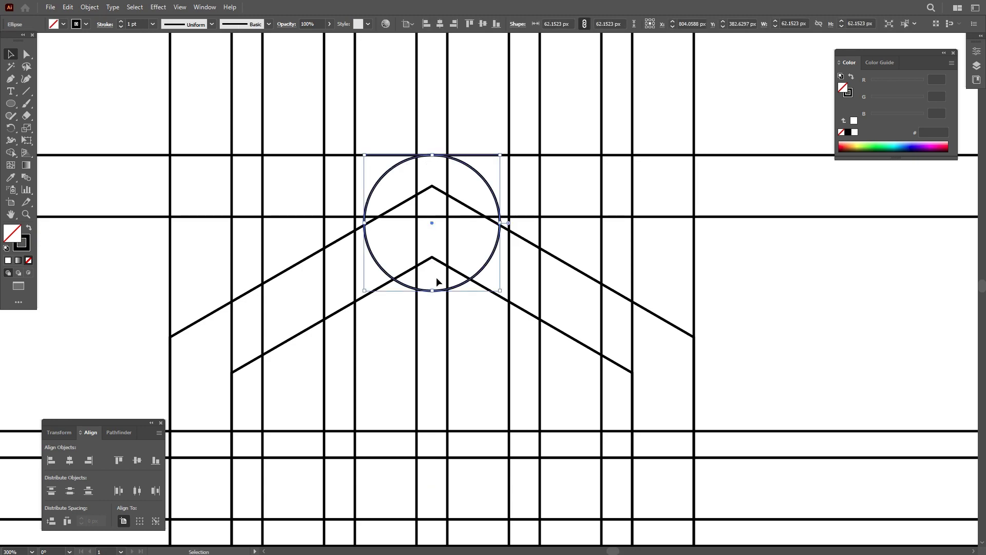
{"action": "left_click_drag", "start_coordinate": [432, 291], "coordinate": [433, 308]}
{"action": "left_click", "coordinate": [755, 287]}
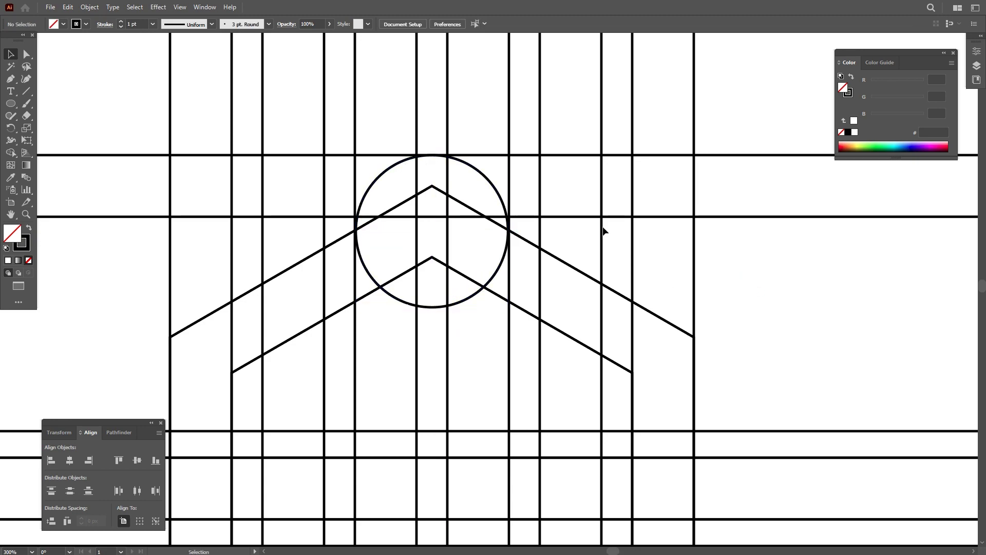
- Paste a copy of the circle in front and shrink it to about 14 px, fitting it between the two central lines at the hexagon's top tip
{"action": "left_click", "coordinate": [483, 176]}
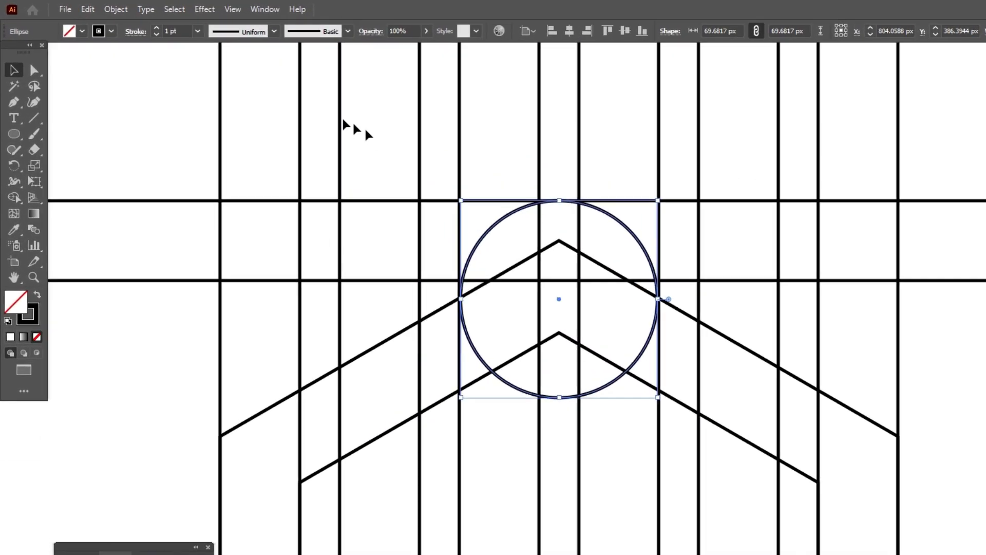
{"action": "left_click", "coordinate": [67, 6]}
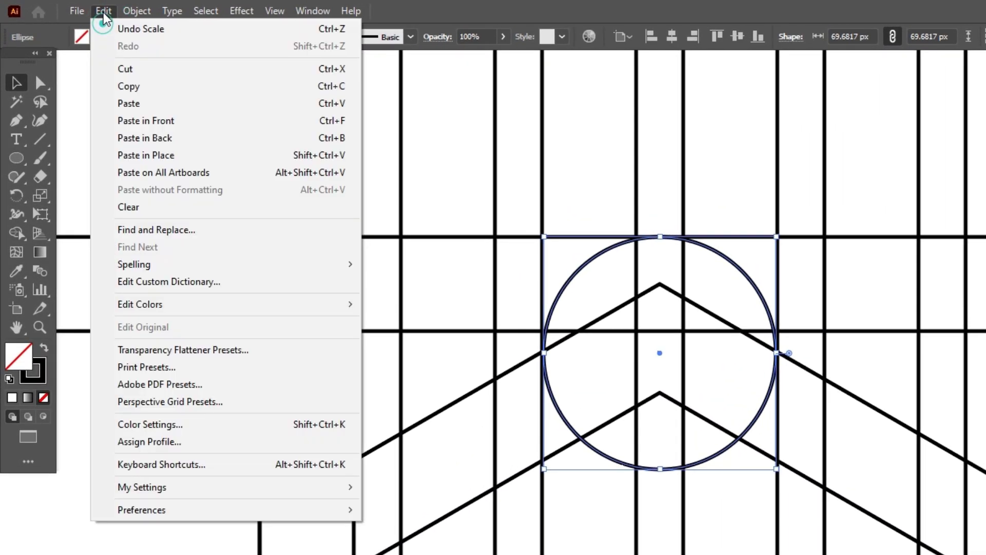
{"action": "left_click", "coordinate": [135, 87]}
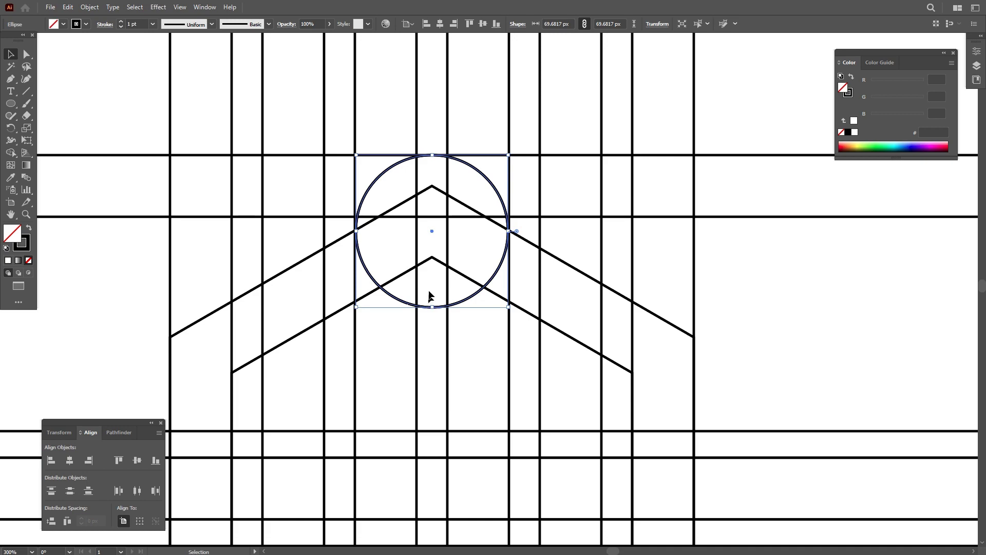
{"action": "key", "text": "ctrl+f"}
{"action": "left_click_drag", "start_coordinate": [508, 156], "coordinate": [478, 174]}
{"action": "left_click_drag", "start_coordinate": [435, 277], "coordinate": [434, 213]}
{"action": "scroll", "coordinate": [434, 182], "scroll_direction": "up", "scroll_amount": 7}
{"action": "left_click", "coordinate": [432, 174]}
{"action": "left_click", "coordinate": [419, 190]}
{"action": "left_click", "coordinate": [487, 264]}
- Copy the large and small circles straight down to the matching positions at the hexagon's bottom tip
{"action": "scroll", "coordinate": [427, 173], "scroll_direction": "down", "scroll_amount": 1}
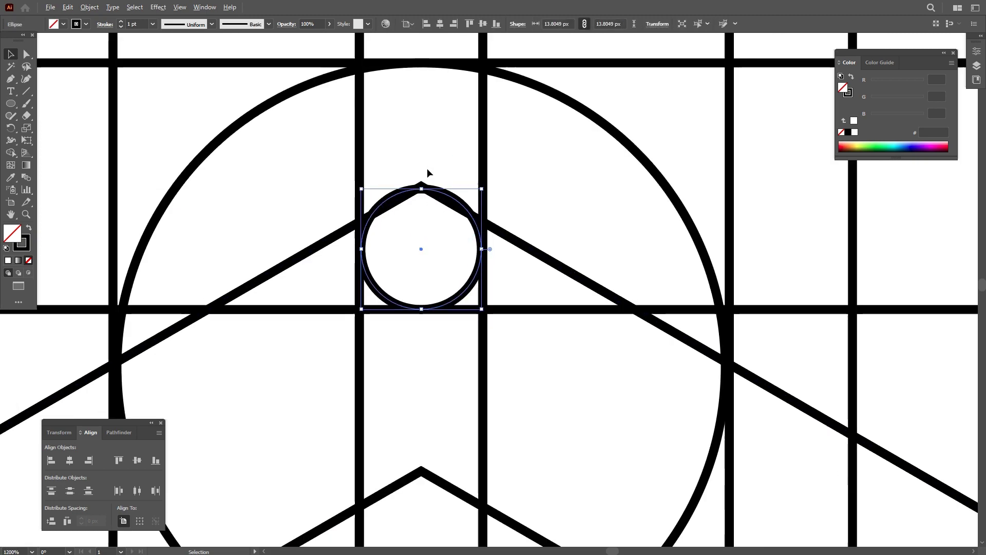
{"action": "scroll", "coordinate": [427, 173], "scroll_direction": "down", "scroll_amount": 6}
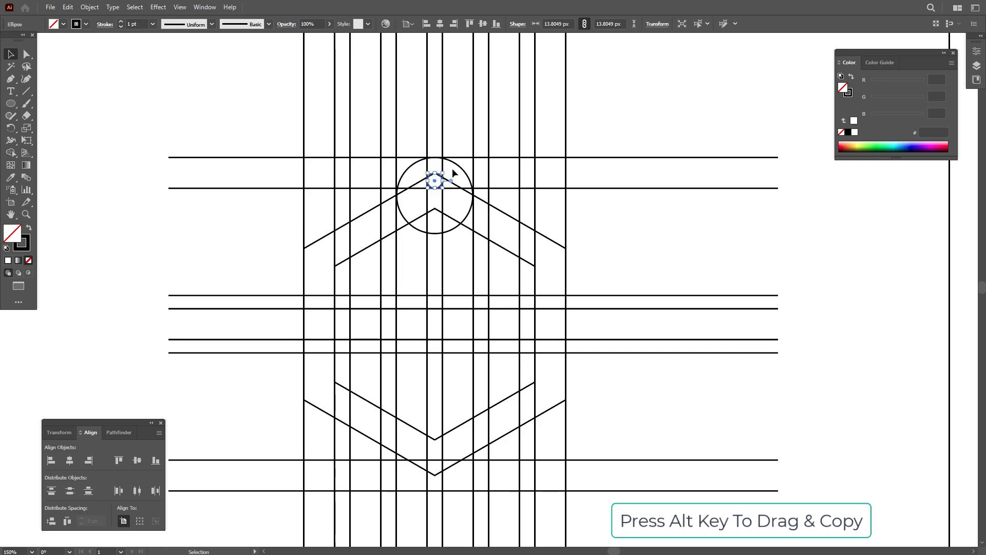
{"action": "left_click_drag", "start_coordinate": [458, 168], "coordinate": [459, 430]}
{"action": "left_click", "coordinate": [458, 267]}
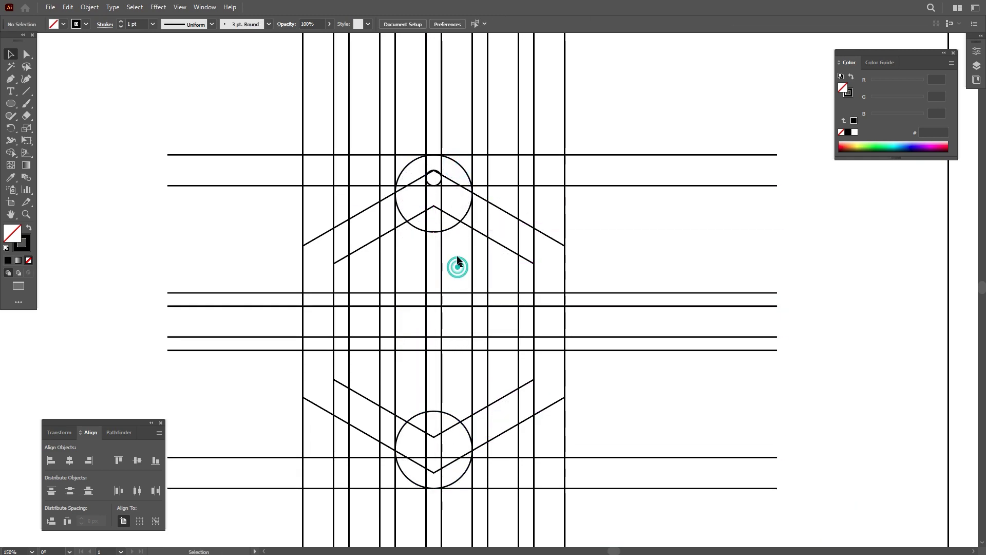
{"action": "left_click_drag", "start_coordinate": [440, 207], "coordinate": [445, 414]}
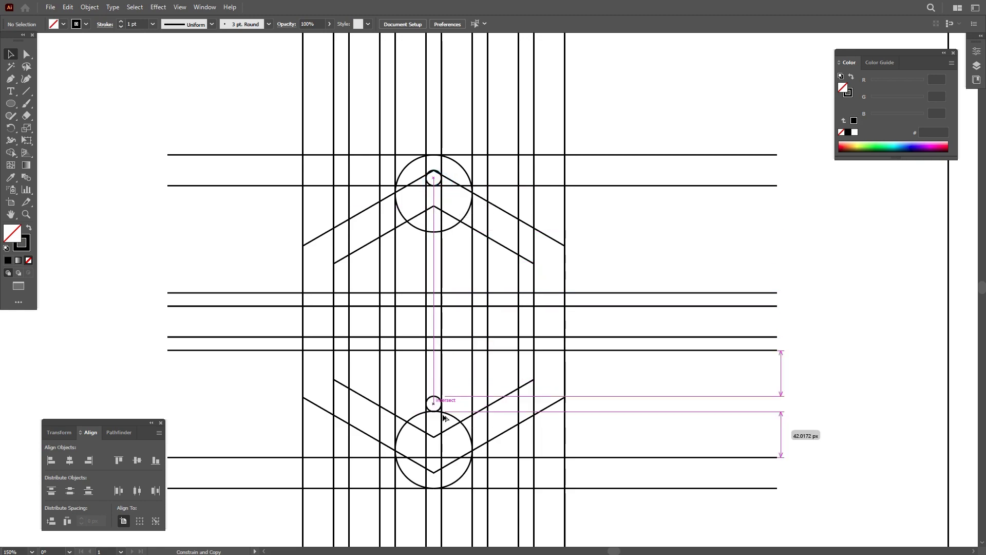
{"action": "left_click_drag", "start_coordinate": [445, 466], "coordinate": [445, 473]}
{"action": "left_click", "coordinate": [242, 130]}
- Select the whole construction grid for Shape Builder and swap its colors to a black fill with no stroke
{"action": "left_click_drag", "start_coordinate": [225, 95], "coordinate": [605, 510]}
{"action": "left_click", "coordinate": [11, 153]}
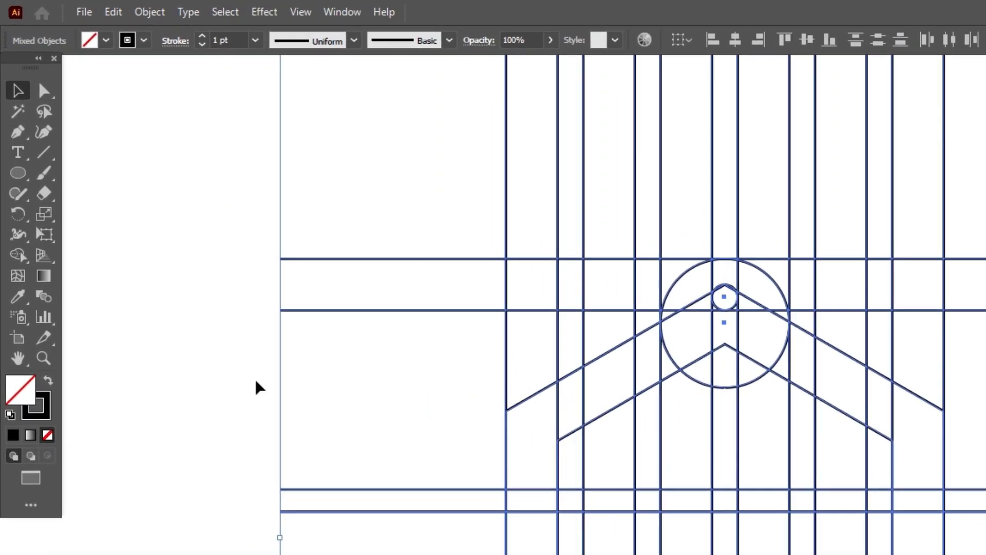
{"action": "left_click", "coordinate": [48, 382]}
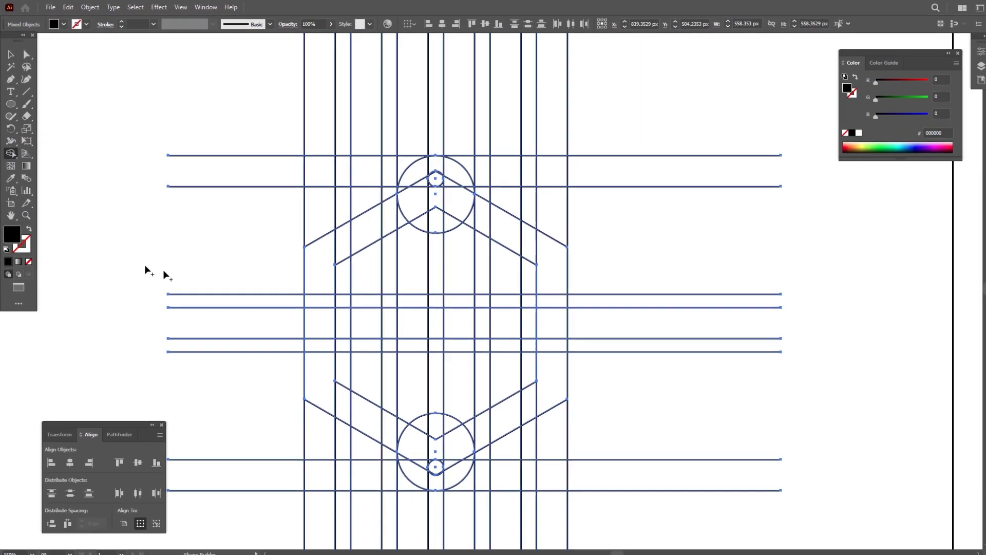
- Merge the leftmost column, the middle crossbar and the second column into a black letter H with Shape Builder
{"action": "mouse_move", "coordinate": [319, 257]}
{"action": "left_mouse_down"}
{"action": "mouse_move", "coordinate": [318, 383]}
{"action": "mouse_move", "coordinate": [349, 320]}
{"action": "mouse_move", "coordinate": [371, 317]}
{"action": "left_mouse_up"}
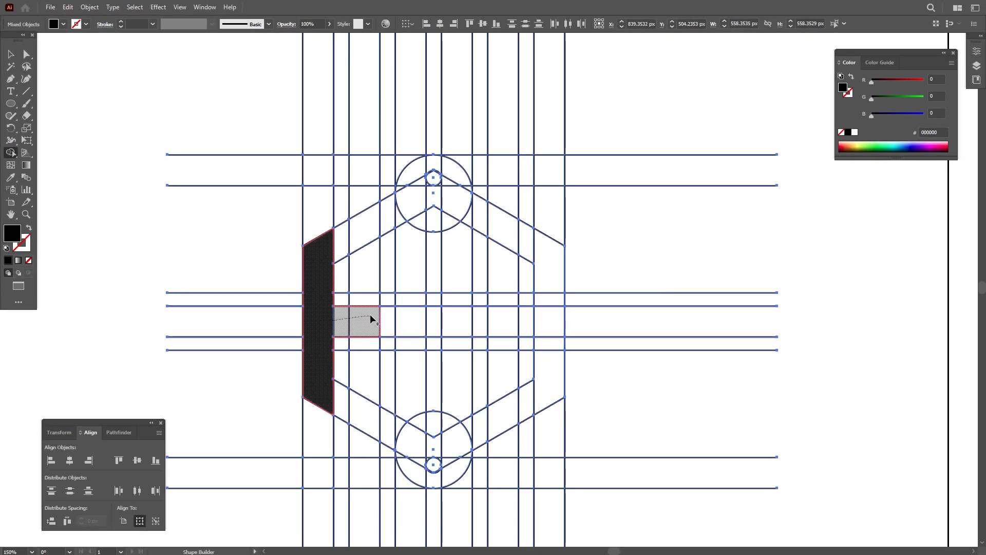
{"action": "left_click_drag", "start_coordinate": [365, 229], "coordinate": [363, 378]}
{"action": "left_click_drag", "start_coordinate": [368, 432], "coordinate": [368, 432]}
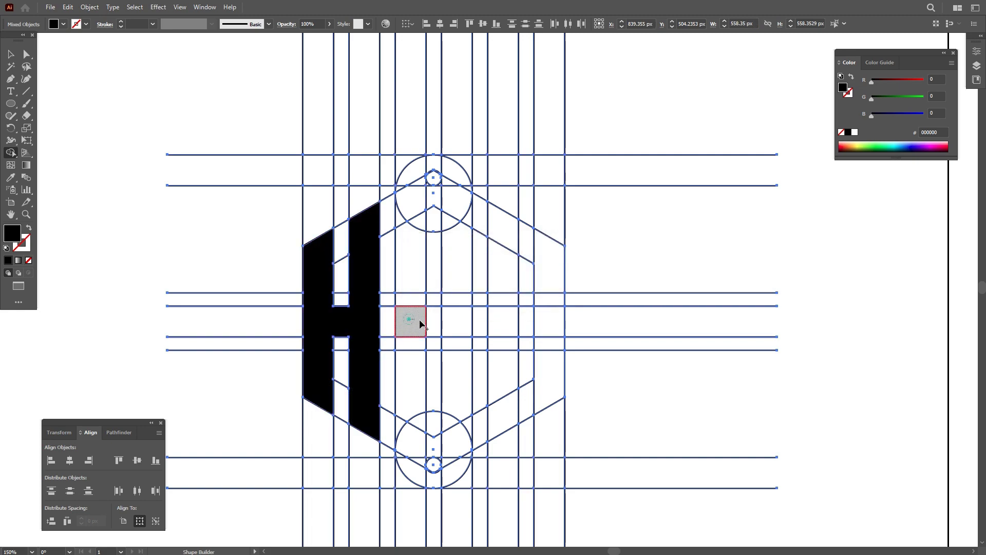
- Merge the central columns, middle crossbar and rounded ends of the large circles into a black letter S with Shape Builder
{"action": "left_click_drag", "start_coordinate": [414, 322], "coordinate": [459, 322]}
{"action": "mouse_move", "coordinate": [435, 165]}
{"action": "left_mouse_down"}
{"action": "mouse_move", "coordinate": [415, 187]}
{"action": "mouse_move", "coordinate": [410, 319]}
{"action": "mouse_move", "coordinate": [449, 477]}
{"action": "mouse_move", "coordinate": [414, 468]}
{"action": "mouse_move", "coordinate": [415, 396]}
{"action": "mouse_move", "coordinate": [408, 440]}
{"action": "left_mouse_up"}
{"action": "scroll", "coordinate": [385, 452], "scroll_direction": "up", "scroll_amount": 8}
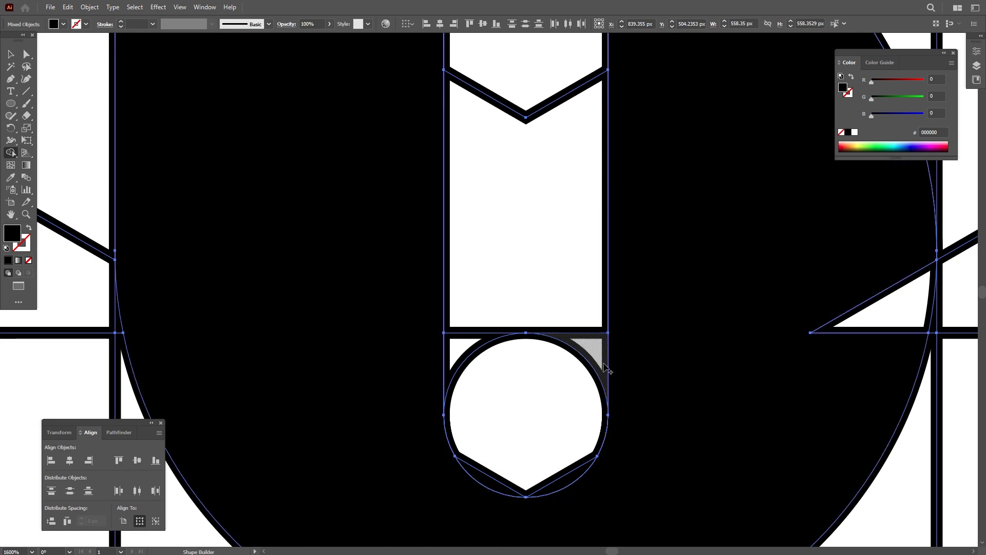
{"action": "scroll", "coordinate": [559, 387], "scroll_direction": "down", "scroll_amount": 5}
{"action": "scroll", "coordinate": [676, 312], "scroll_direction": "up", "scroll_amount": 3}
{"action": "scroll", "coordinate": [608, 392], "scroll_direction": "down", "scroll_amount": 6}
{"action": "scroll", "coordinate": [581, 193], "scroll_direction": "up", "scroll_amount": 5}
{"action": "left_click_drag", "start_coordinate": [609, 106], "coordinate": [639, 234]}
{"action": "left_click_drag", "start_coordinate": [385, 315], "coordinate": [378, 149]}
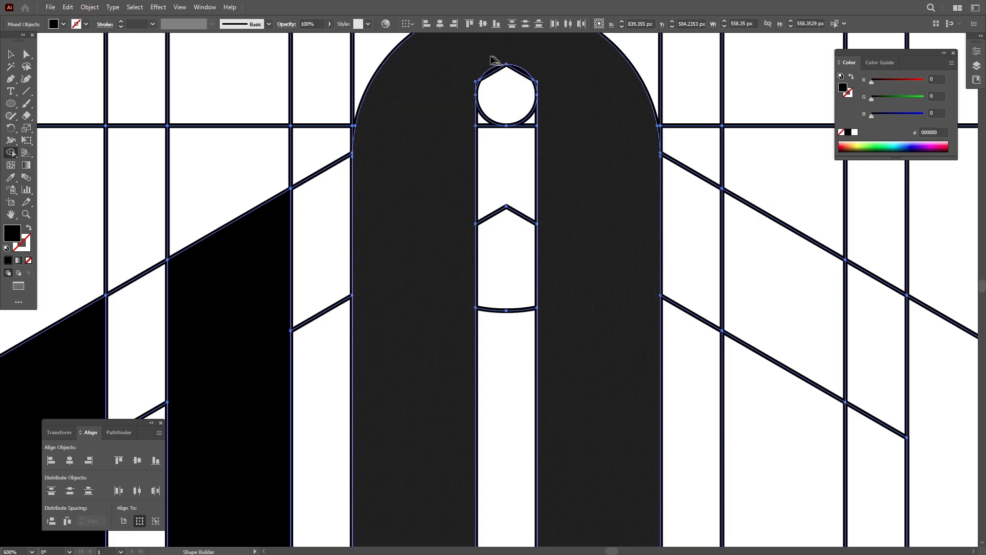
{"action": "scroll", "coordinate": [501, 77], "scroll_direction": "up", "scroll_amount": 5}
- Merge the two columns beside the S on the right and their middle crossbar into a black letter H, and deselect the grid
{"action": "scroll", "coordinate": [489, 137], "scroll_direction": "down", "scroll_amount": 7}
{"action": "left_click_drag", "start_coordinate": [588, 326], "coordinate": [650, 324]}
{"action": "left_click_drag", "start_coordinate": [579, 197], "coordinate": [589, 456]}
{"action": "left_click_drag", "start_coordinate": [639, 257], "coordinate": [651, 441]}
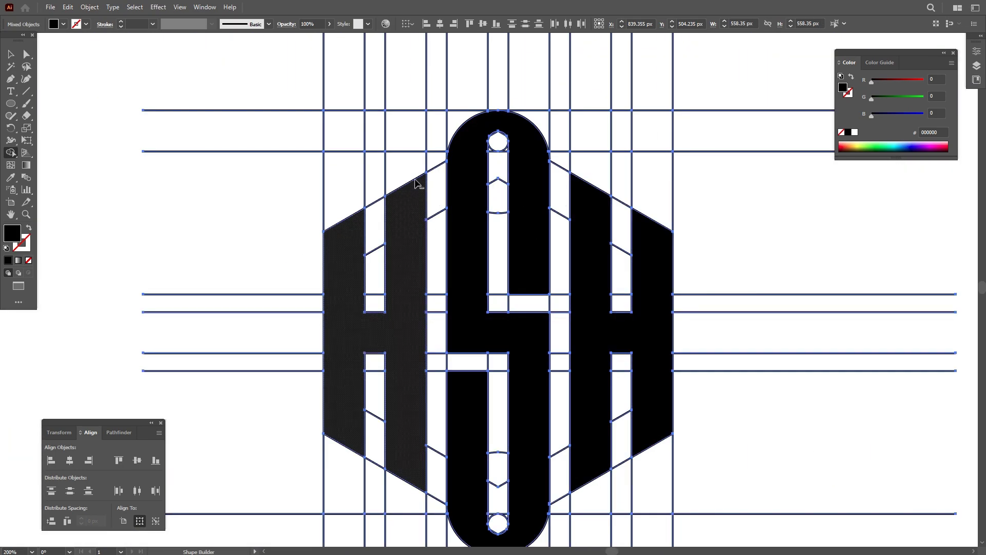
{"action": "scroll", "coordinate": [414, 170], "scroll_direction": "down", "scroll_amount": 1}
{"action": "left_click", "coordinate": [11, 53]}
{"action": "left_click", "coordinate": [84, 202]}
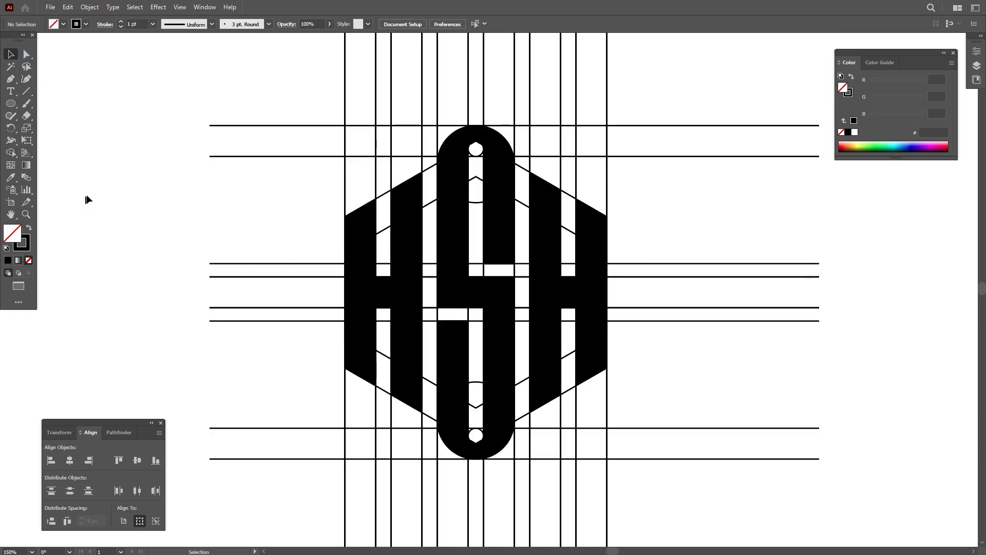
- Draw a slanted line from the S's upper left side along the hexagon's upper-left edge, extending past the left H
{"action": "left_click", "coordinate": [363, 235]}
{"action": "left_click", "coordinate": [315, 221]}
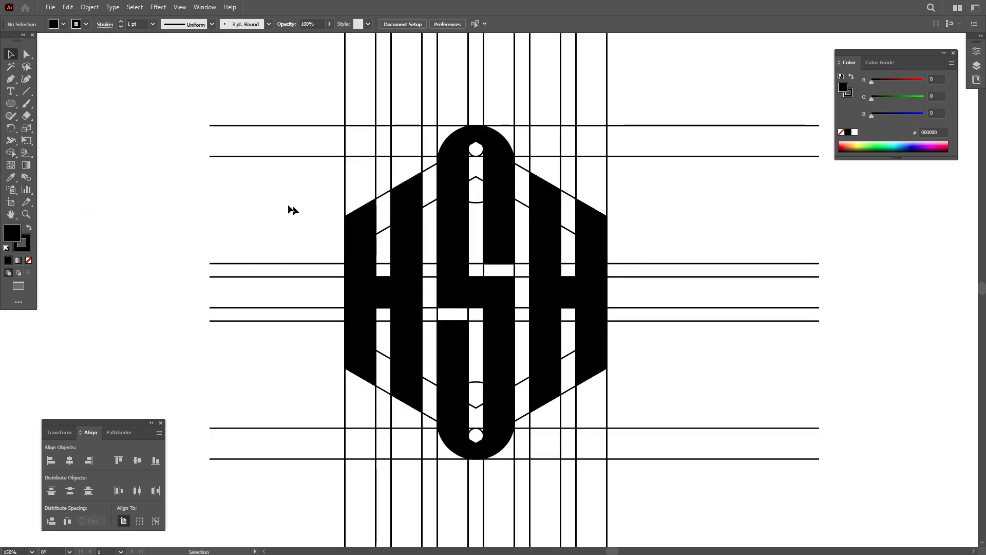
{"action": "left_click_drag", "start_coordinate": [437, 164], "coordinate": [277, 254]}
{"action": "left_click", "coordinate": [10, 54]}
{"action": "left_click", "coordinate": [149, 147]}
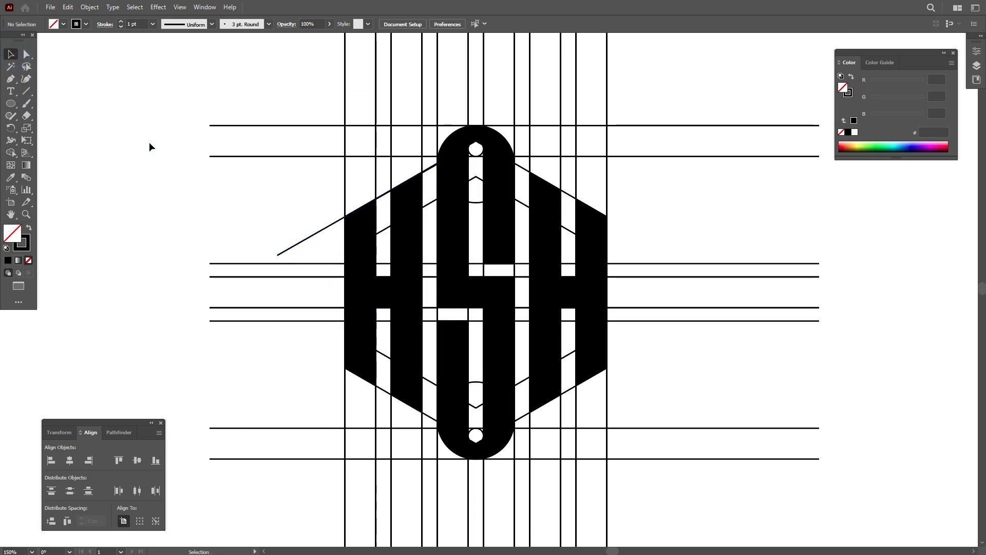
- Draw slanted lines outward along the hexagon's upper-right, lower-left and lower-right edges, the lower-right one about 173 px long at 28°
{"action": "left_click", "coordinate": [27, 91]}
{"action": "left_click_drag", "start_coordinate": [515, 164], "coordinate": [693, 267]}
{"action": "left_click_drag", "start_coordinate": [438, 420], "coordinate": [301, 341]}
{"action": "left_click_drag", "start_coordinate": [515, 421], "coordinate": [681, 330]}
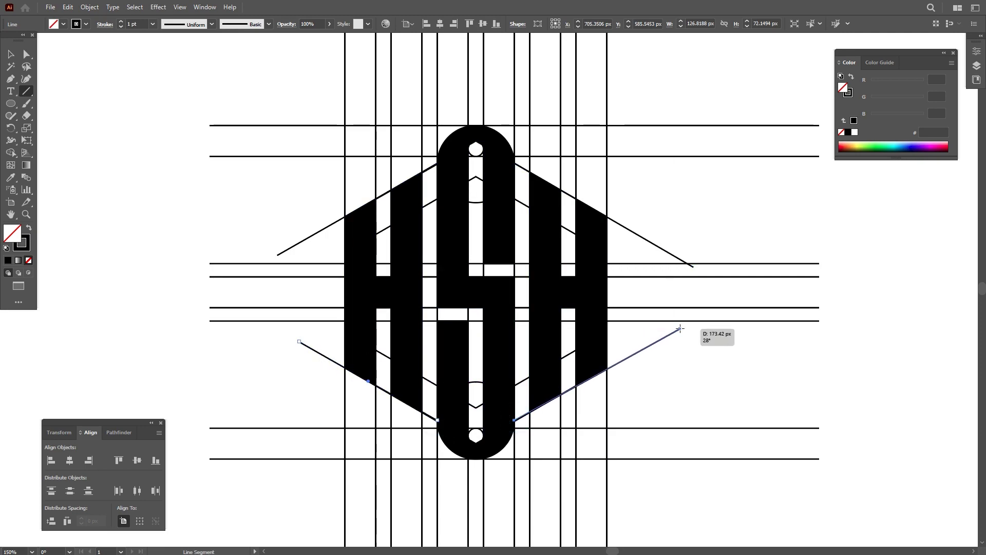
{"action": "left_click", "coordinate": [9, 55]}
{"action": "left_click", "coordinate": [108, 276]}
- Draw a horizontal line about 374 px wide across the lower part of the letters and copy it up across their upper part
{"action": "left_click", "coordinate": [27, 93]}
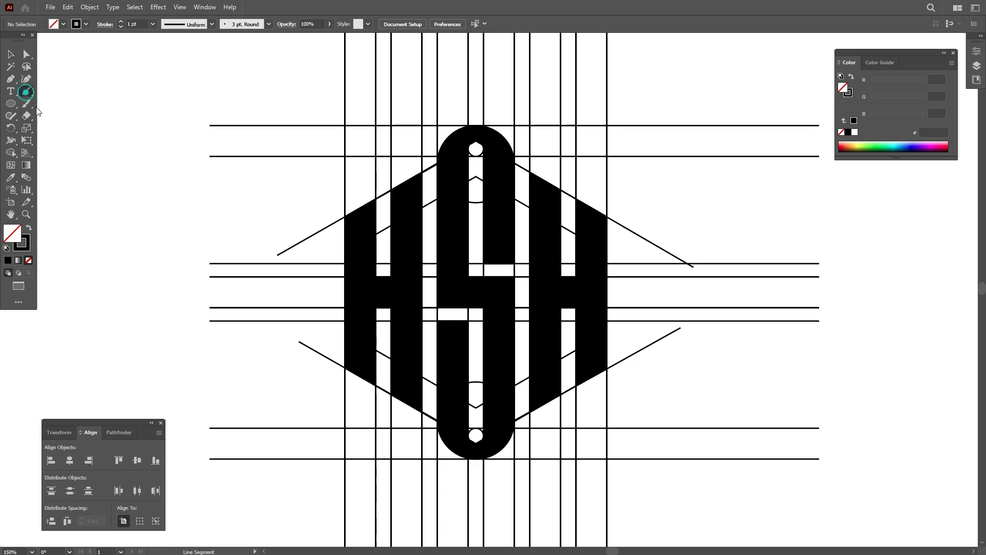
{"action": "left_click_drag", "start_coordinate": [297, 358], "coordinate": [642, 230]}
{"action": "left_click", "coordinate": [10, 54]}
{"action": "left_click", "coordinate": [634, 392]}
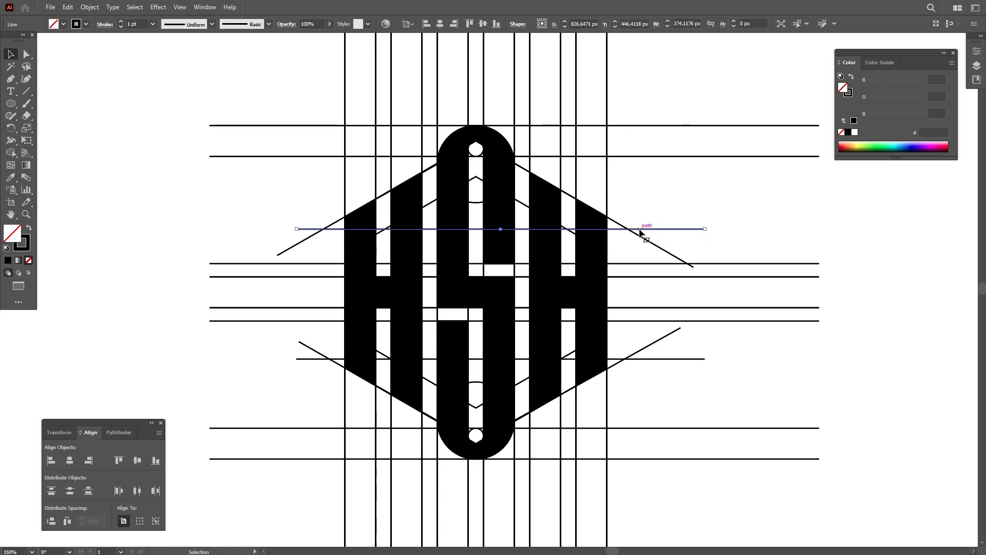
- Select the whole design for Shape Builder with black fill and no stroke, and merge the upper outer triangles into both H letters as serifs
{"action": "left_click_drag", "start_coordinate": [219, 177], "coordinate": [743, 447]}
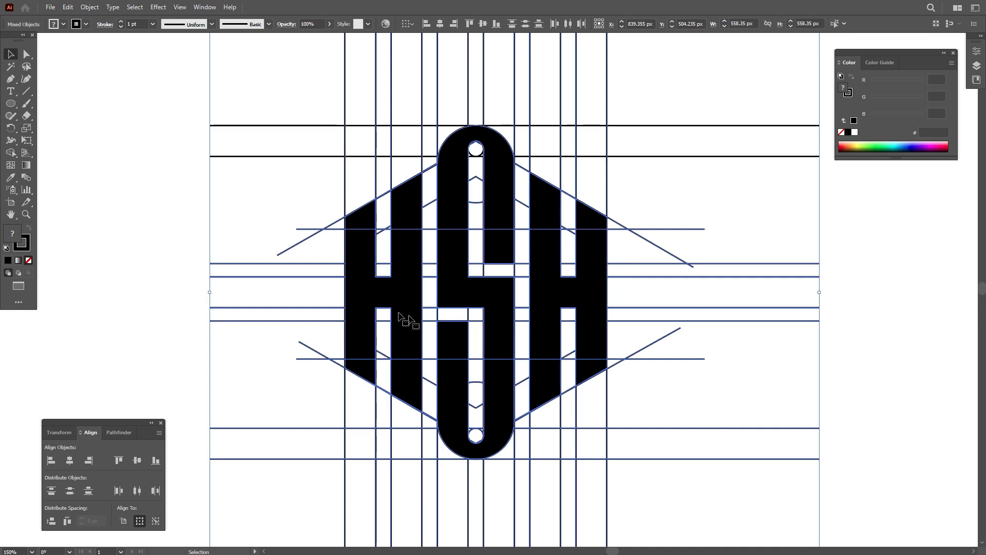
{"action": "left_click", "coordinate": [12, 152]}
{"action": "left_click", "coordinate": [29, 230]}
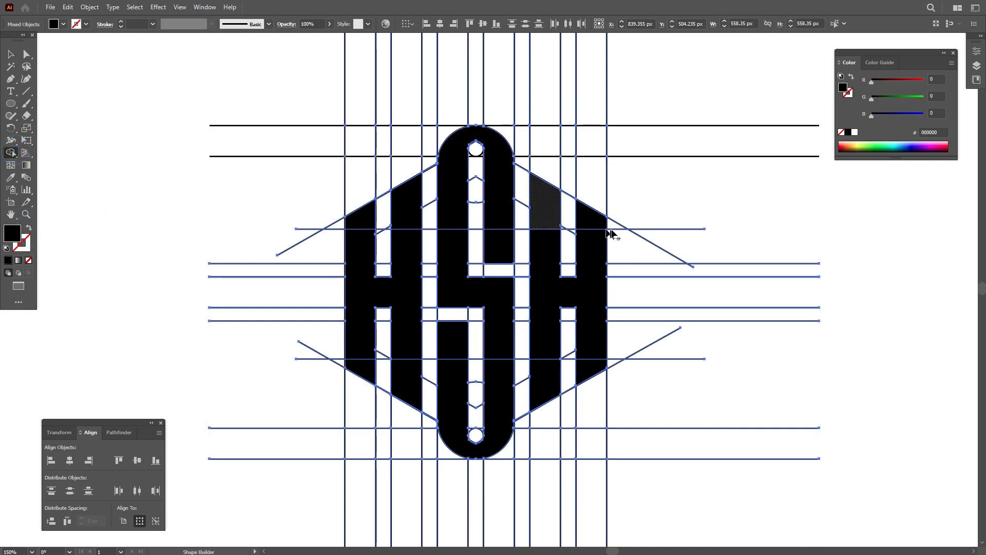
{"action": "scroll", "coordinate": [616, 228], "scroll_direction": "up", "scroll_amount": 2}
{"action": "left_click_drag", "start_coordinate": [572, 220], "coordinate": [571, 260]}
{"action": "scroll", "coordinate": [537, 225], "scroll_direction": "down", "scroll_amount": 2}
{"action": "scroll", "coordinate": [304, 217], "scroll_direction": "up", "scroll_amount": 4}
{"action": "scroll", "coordinate": [416, 235], "scroll_direction": "down", "scroll_amount": 1}
{"action": "left_click_drag", "start_coordinate": [415, 234], "coordinate": [412, 268]}
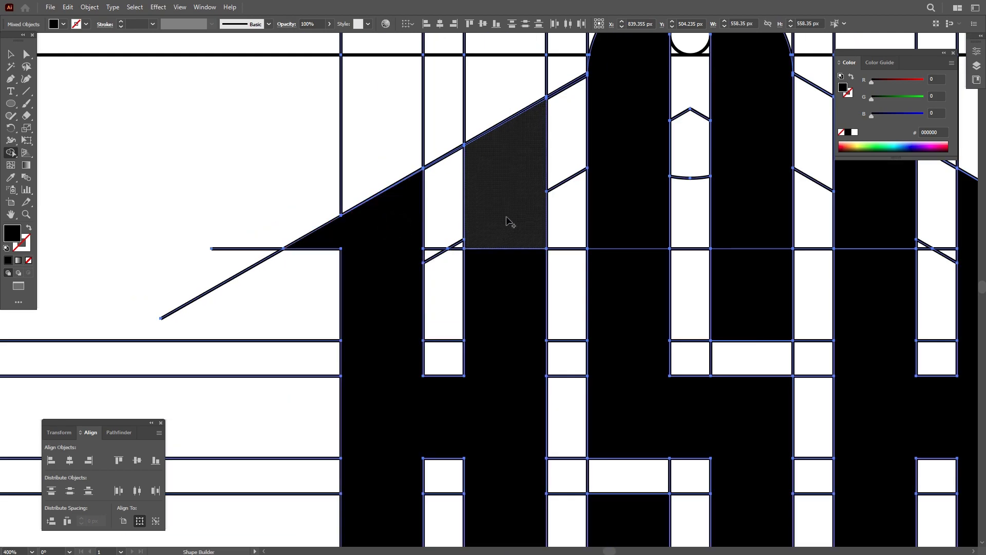
- Rejoin the left H's upper inner column and the S's columns where the new horizontal lines divide them
{"action": "left_click_drag", "start_coordinate": [501, 223], "coordinate": [489, 276]}
{"action": "scroll", "coordinate": [489, 278], "scroll_direction": "down", "scroll_amount": 2}
{"action": "left_click_drag", "start_coordinate": [552, 261], "coordinate": [557, 280]}
{"action": "left_click_drag", "start_coordinate": [607, 239], "coordinate": [610, 277]}
{"action": "left_click_drag", "start_coordinate": [567, 411], "coordinate": [566, 449]}
{"action": "left_click_drag", "start_coordinate": [616, 424], "coordinate": [618, 451]}
- Rejoin the right H's inner column, merge the lower outer triangles into both H letters as serifs, and deselect everything
{"action": "left_click_drag", "start_coordinate": [671, 429], "coordinate": [673, 452]}
{"action": "left_click_drag", "start_coordinate": [669, 234], "coordinate": [687, 295]}
{"action": "left_click_drag", "start_coordinate": [752, 432], "coordinate": [772, 442]}
{"action": "left_click_drag", "start_coordinate": [411, 442], "coordinate": [497, 429]}
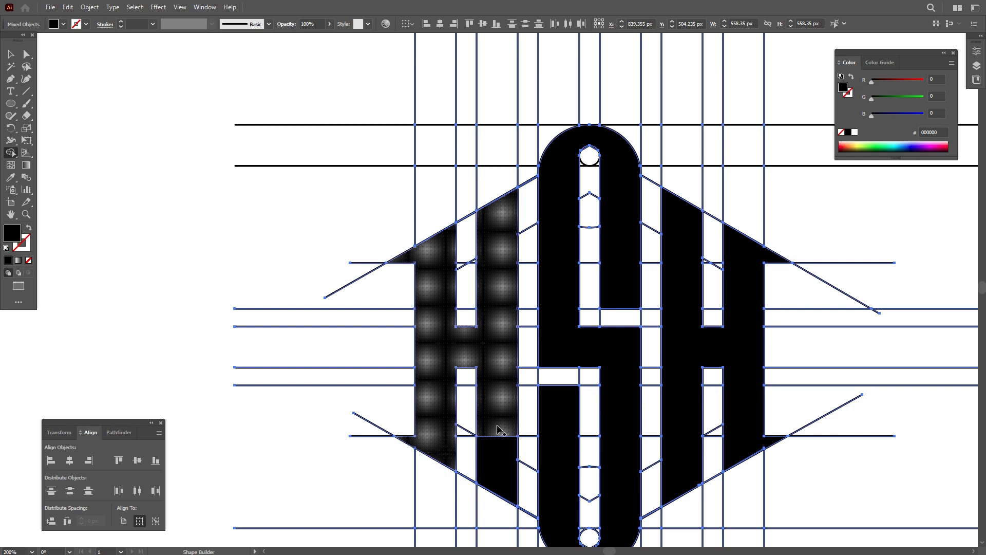
{"action": "scroll", "coordinate": [497, 414], "scroll_direction": "down", "scroll_amount": 1}
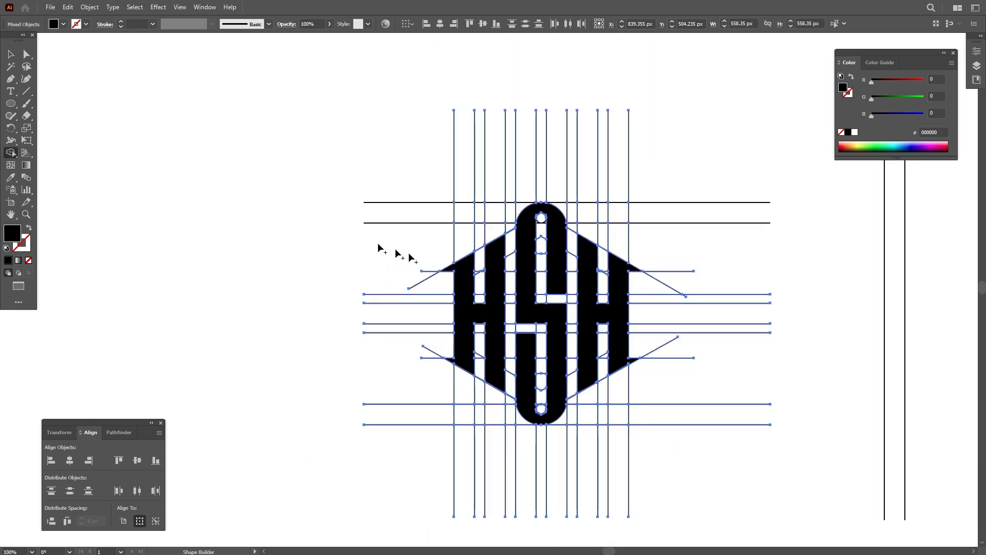
{"action": "key", "text": "v"}
{"action": "left_click", "coordinate": [232, 146]}
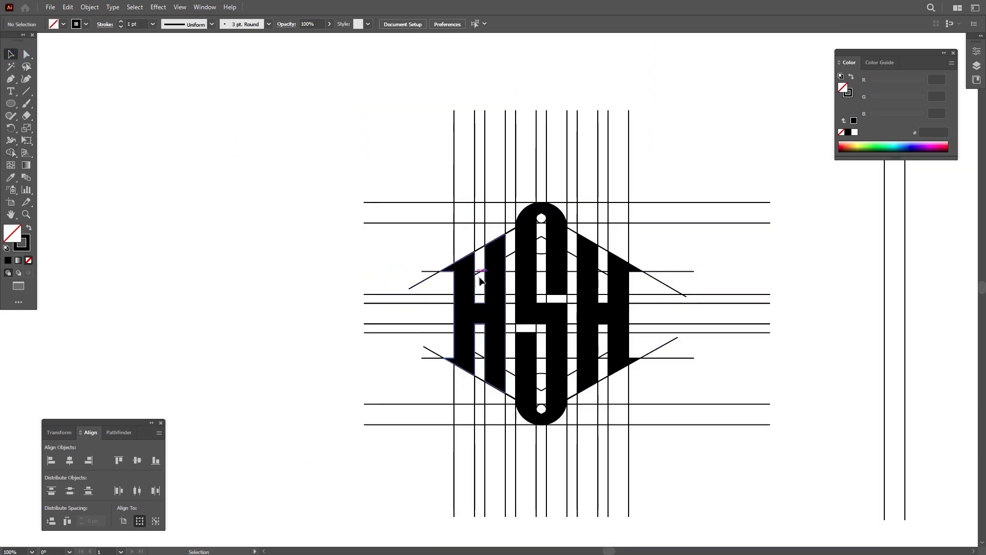
- Move the three black letters together off to the left of the grid and delete the leftover construction lines
{"action": "left_click", "coordinate": [470, 277]}
{"action": "left_click", "coordinate": [525, 268], "text": "shift"}
{"action": "left_click", "coordinate": [593, 277], "text": "shift"}
{"action": "key", "text": "ctrl+minus"}
{"action": "left_click_drag", "start_coordinate": [503, 259], "coordinate": [333, 239]}
{"action": "left_click", "coordinate": [402, 159]}
{"action": "left_click_drag", "start_coordinate": [593, 433], "coordinate": [602, 435]}
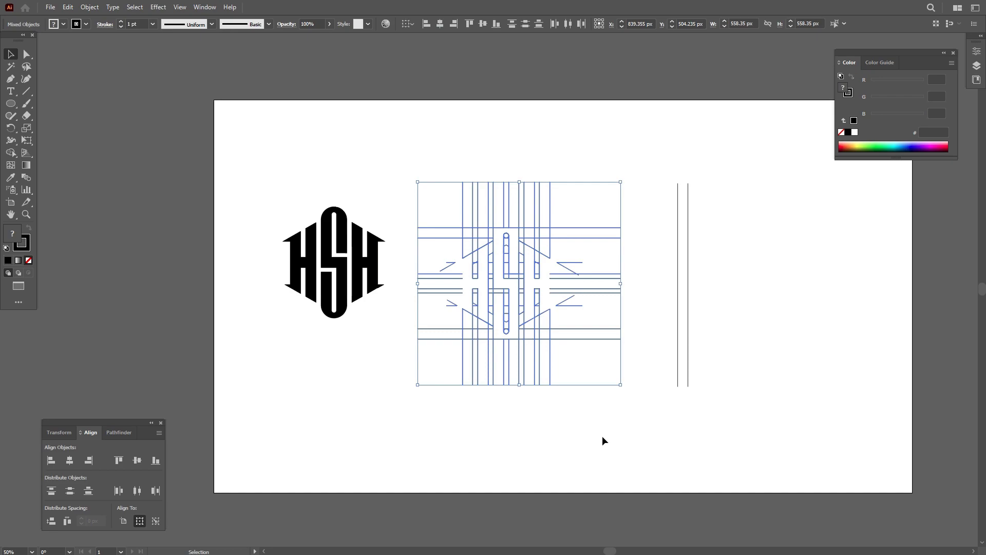
{"action": "key", "text": "Delete"}
- Enlarge the lettermark to about 480 × 525 px near the artboard's center and remove its stroke
{"action": "left_click_drag", "start_coordinate": [411, 356], "coordinate": [412, 372]}
{"action": "left_click_drag", "start_coordinate": [373, 263], "coordinate": [570, 288]}
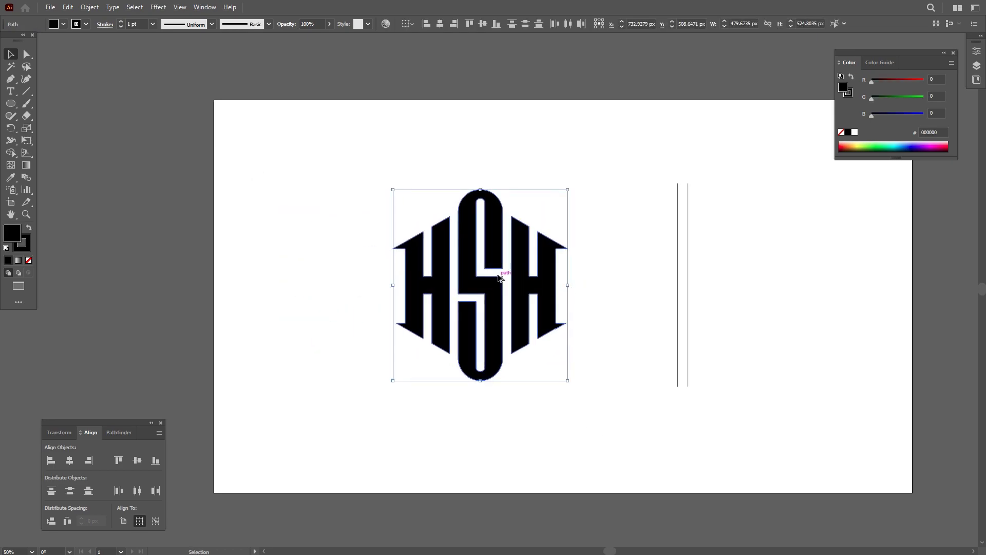
{"action": "key", "text": "ctrl+plus"}
{"action": "left_click_drag", "start_coordinate": [303, 151], "coordinate": [615, 470]}
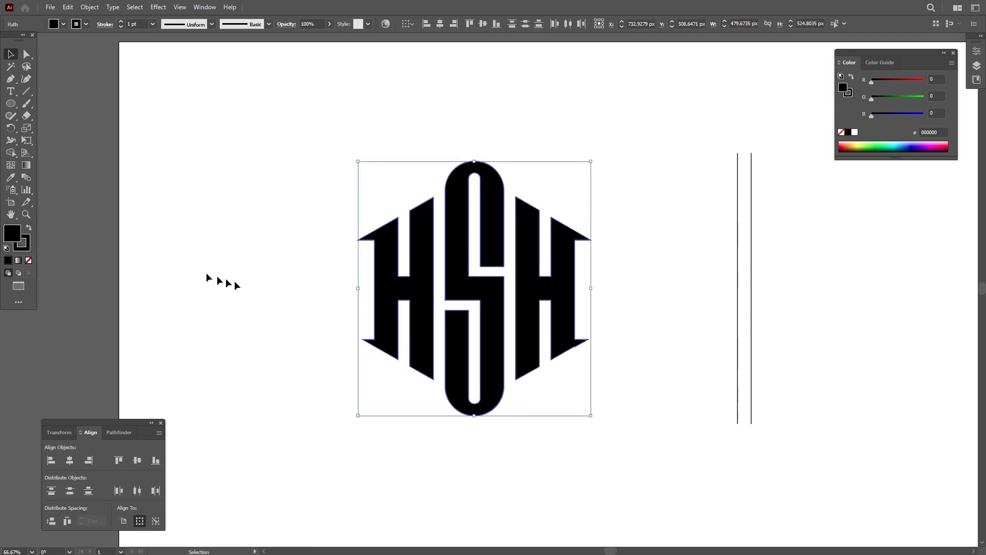
{"action": "left_click", "coordinate": [29, 260]}
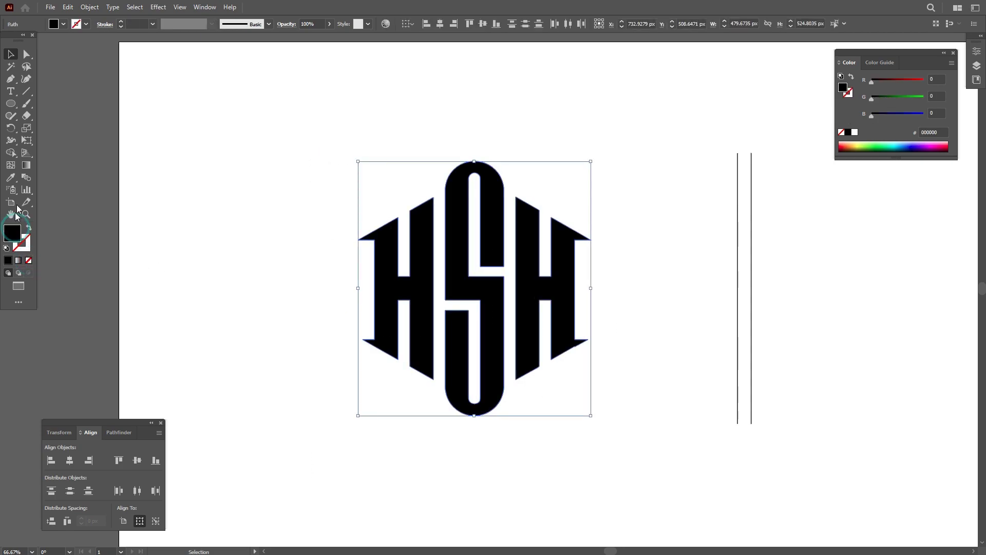
- Round the inner corners beneath and above the outer serifs of both H letters to a radius of about 24.35 px
{"action": "left_click", "coordinate": [25, 55]}
{"action": "scroll", "coordinate": [404, 262], "scroll_direction": "up", "scroll_amount": 1}
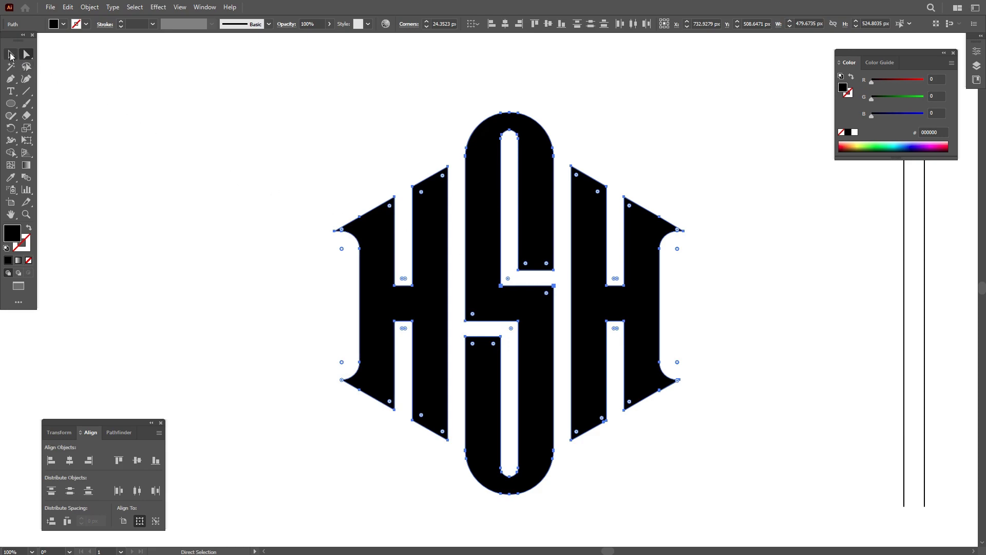
{"action": "left_click", "coordinate": [10, 53]}
{"action": "left_click", "coordinate": [171, 175]}
- Select the whole lettermark and squeeze it horizontally from its right side to make it narrower
{"action": "left_click_drag", "start_coordinate": [232, 106], "coordinate": [670, 428]}
{"action": "left_click_drag", "start_coordinate": [686, 307], "coordinate": [638, 303]}
{"action": "left_click", "coordinate": [684, 279]}
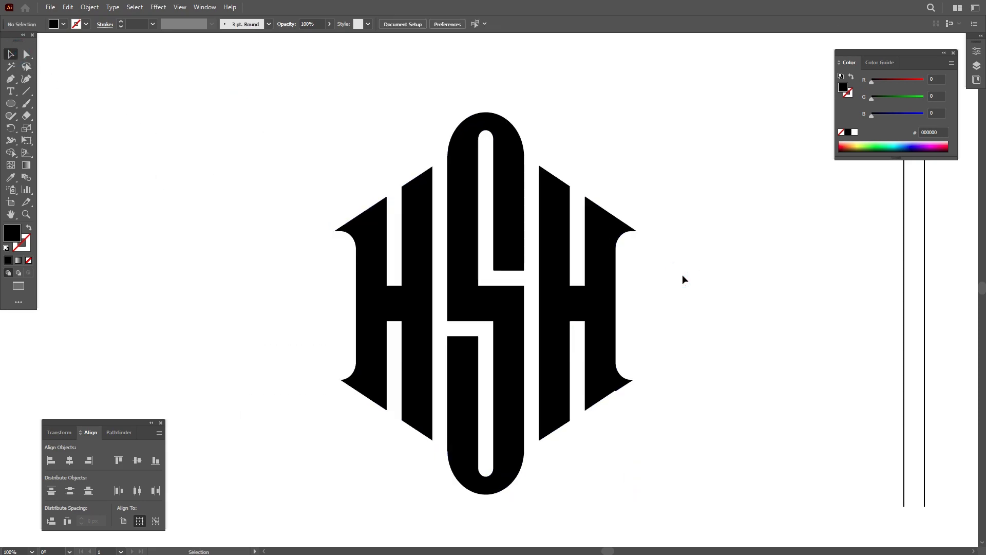
- Switch to Photoshop and open the contents of the "Your logo here (Double click)" smart object in Logo_mockup.psd
{"action": "key", "text": "super"}
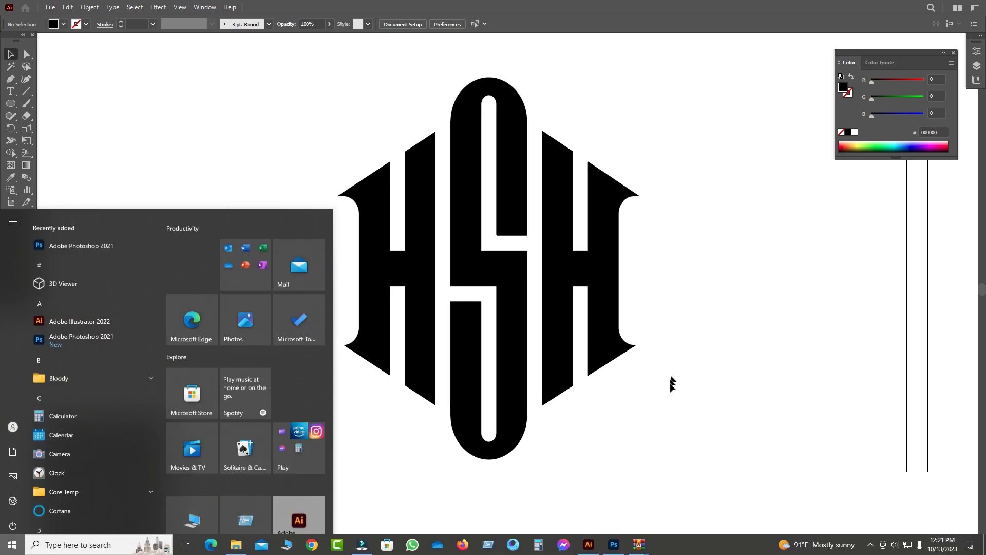
{"action": "left_click", "coordinate": [615, 541]}
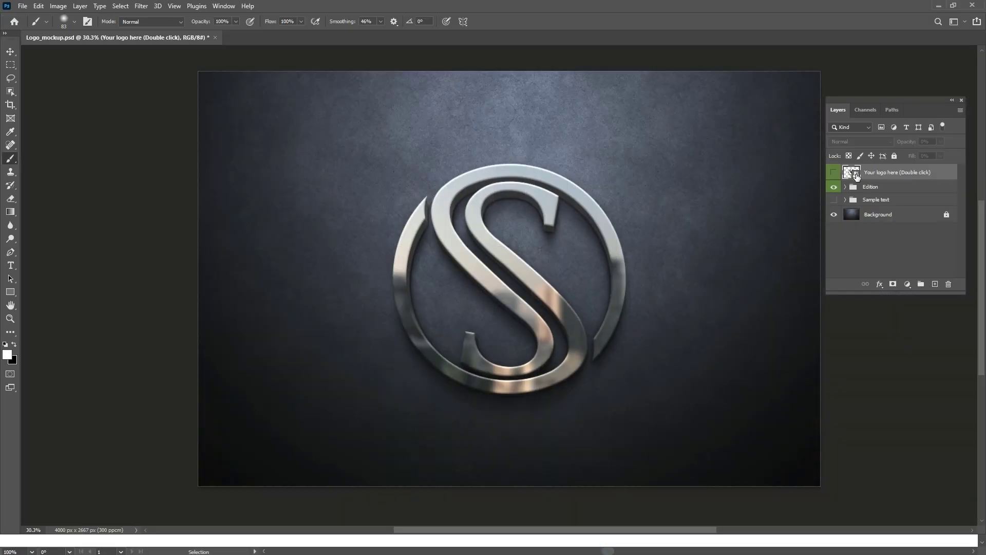
{"action": "double_click", "coordinate": [857, 176]}
- Bring the lettermark from Illustrator into Your text.psb in Photoshop, resize it around the canvas center and place it
{"action": "key", "text": "super"}
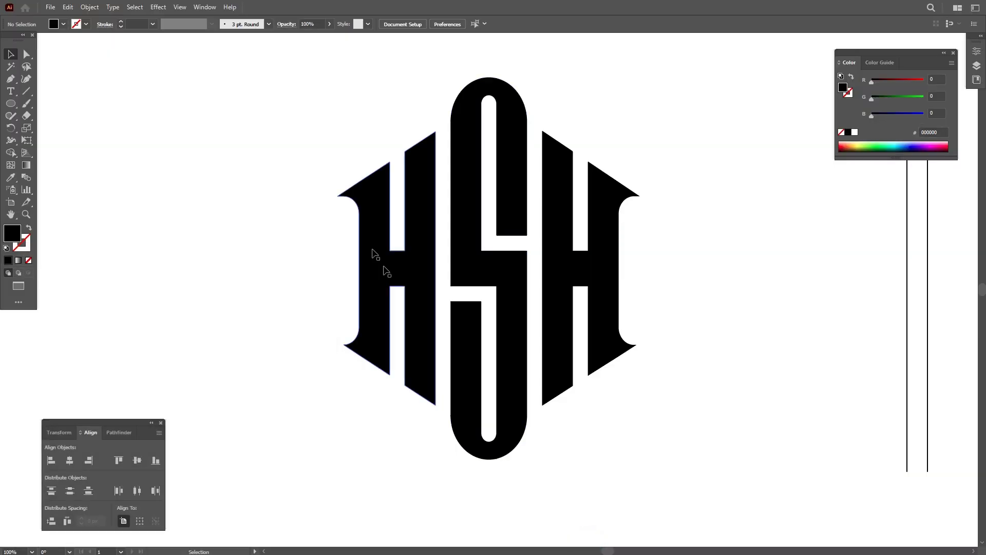
{"action": "left_click_drag", "start_coordinate": [312, 103], "coordinate": [637, 399]}
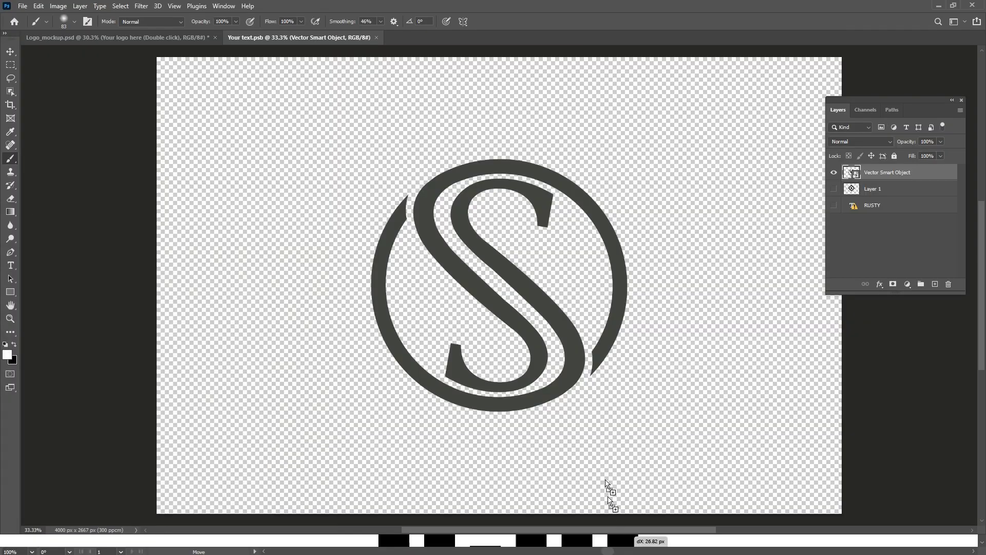
{"action": "key", "text": "ctrl+v"}
{"action": "left_click_drag", "start_coordinate": [500, 64], "coordinate": [499, 216]}
{"action": "left_click_drag", "start_coordinate": [514, 281], "coordinate": [516, 200]}
{"action": "left_click", "coordinate": [509, 21]}
{"action": "key", "text": "b"}
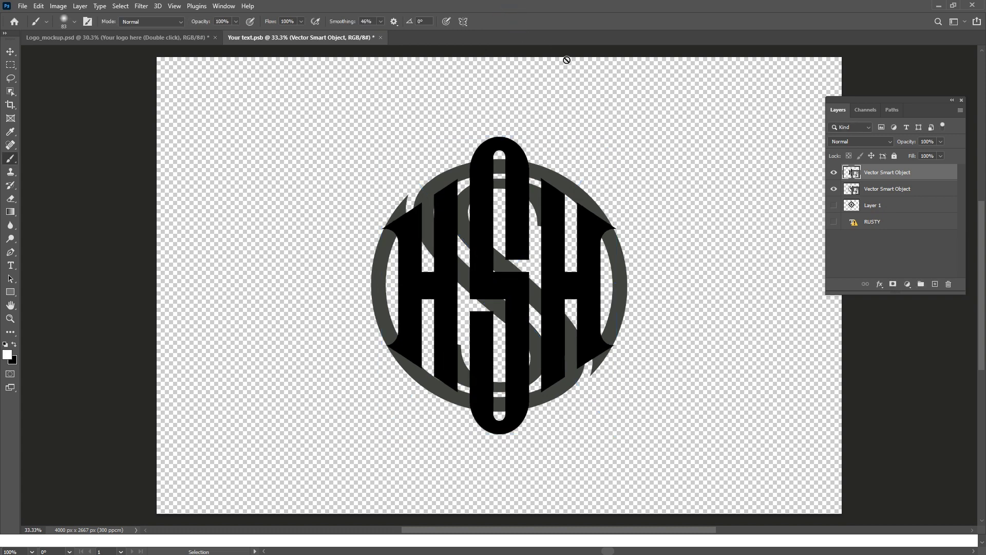
- Hide the old S logo layer, save the smart object and return to the Logo_mockup.psd document
{"action": "left_click", "coordinate": [834, 189]}
{"action": "key", "text": "ctrl+s"}
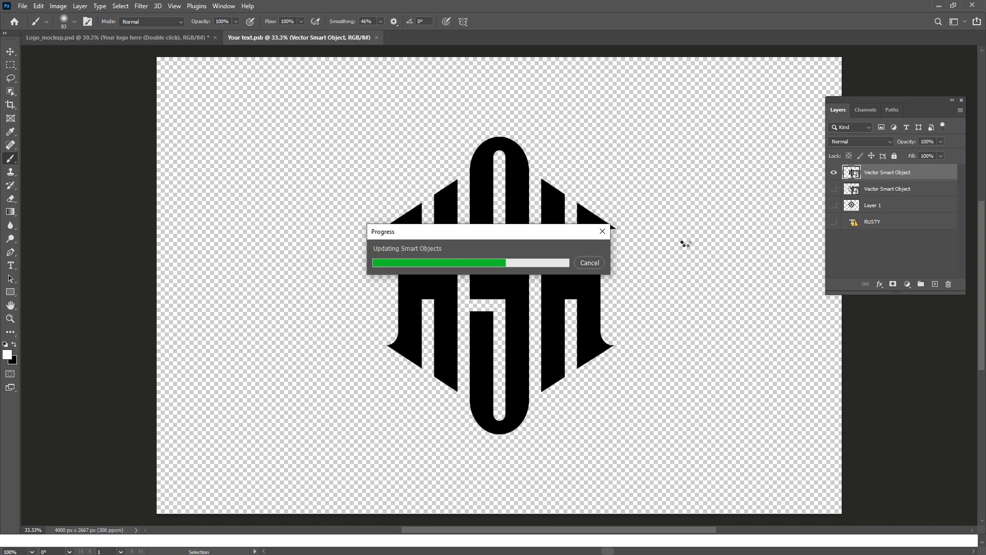
{"action": "left_click", "coordinate": [178, 41]}
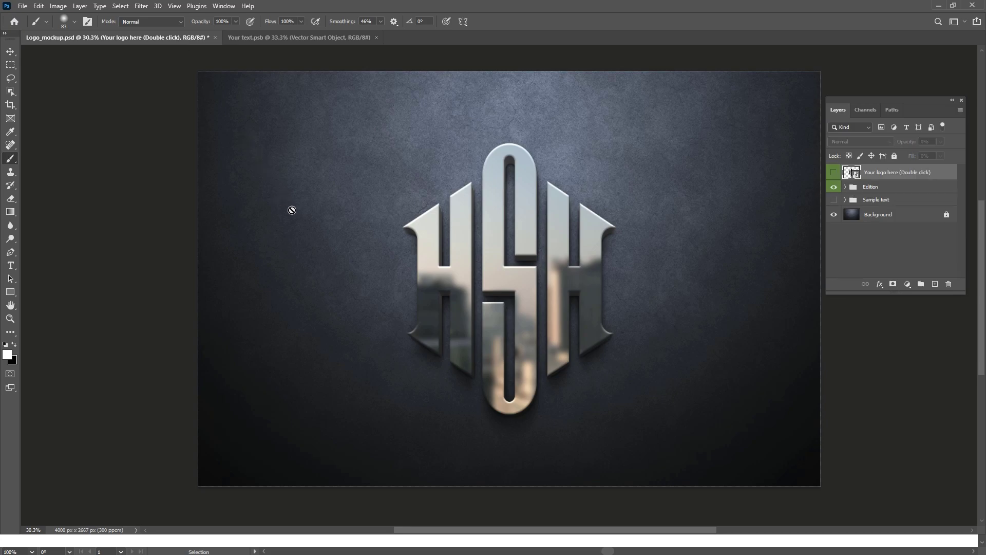